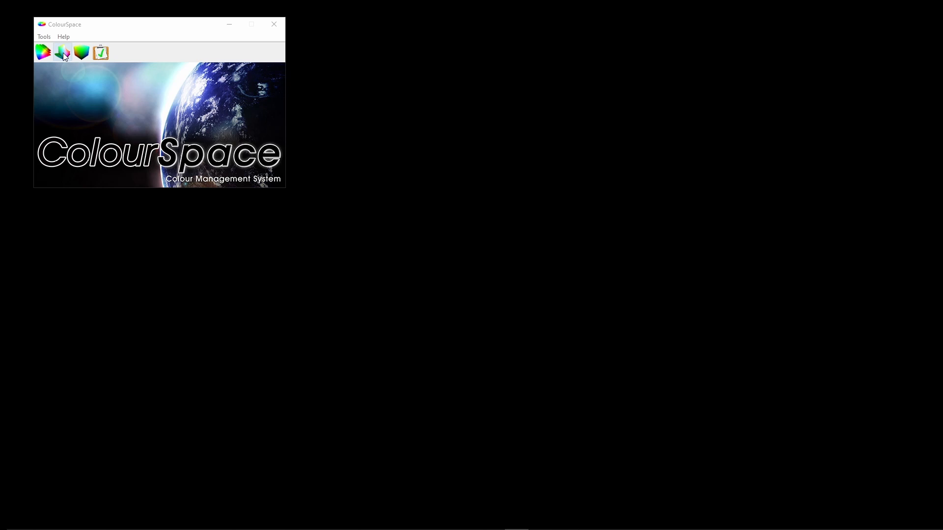
# Step: Open a new display characterisation profile and set its Patch Scale to Legal
pyautogui.click(63, 53)
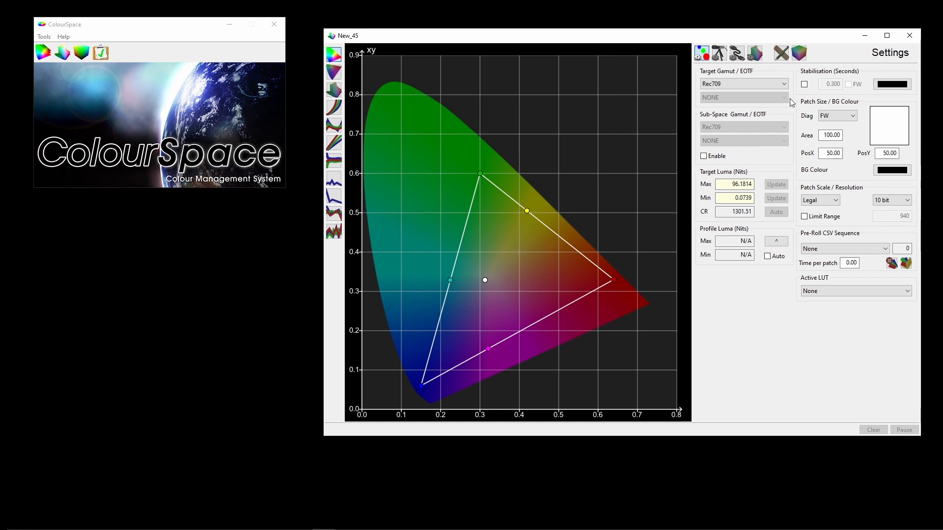
pyautogui.click(839, 117)
pyautogui.click(839, 117)
pyautogui.click(821, 201)
pyautogui.click(825, 203)
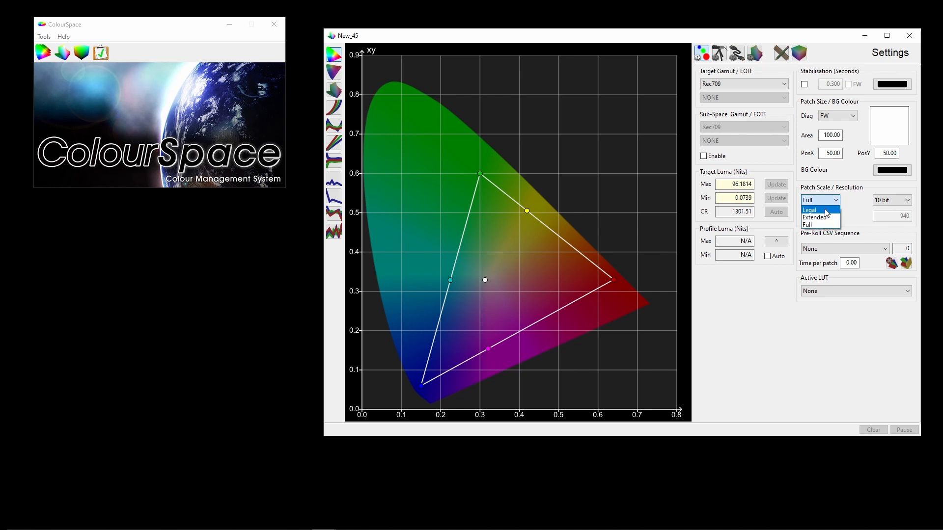
pyautogui.click(826, 211)
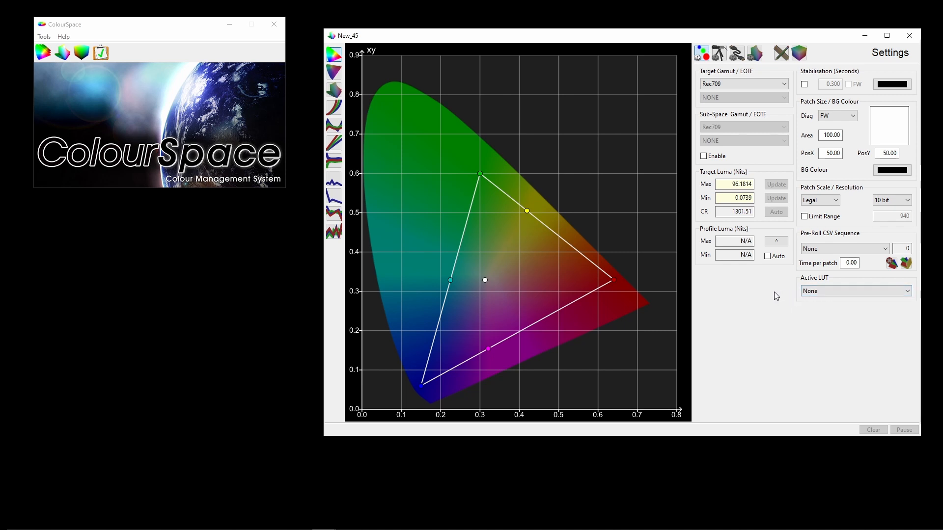
# Step: Connect the i1Display Pro OEM probe and choose RG Phosphor as its calibration setting
pyautogui.click(719, 57)
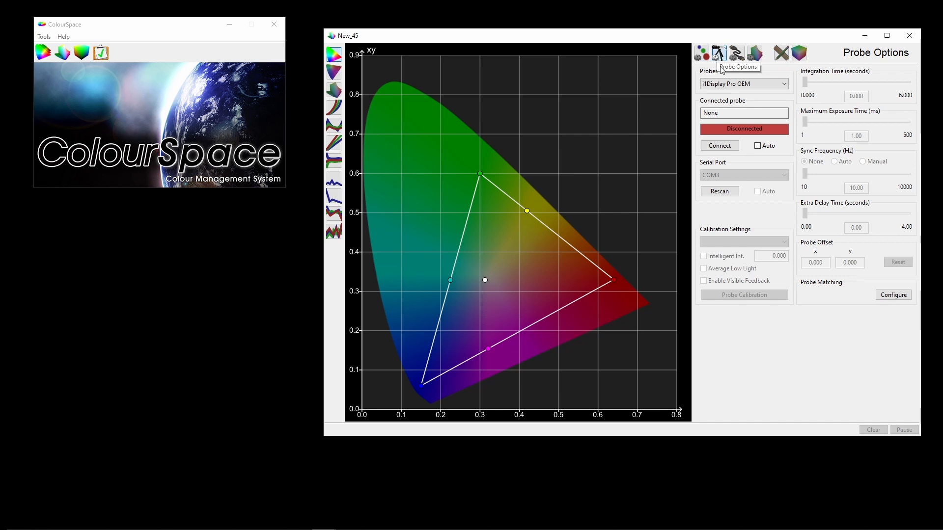
pyautogui.click(724, 149)
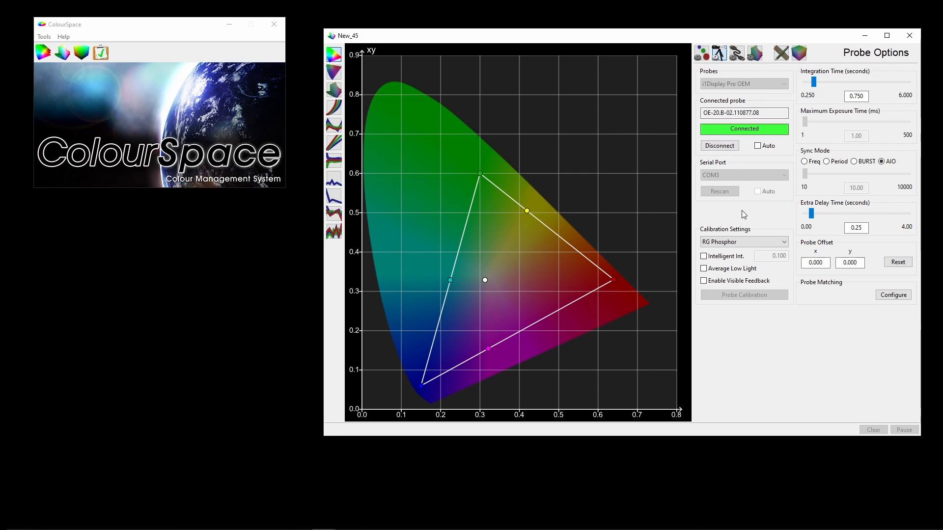
pyautogui.click(737, 243)
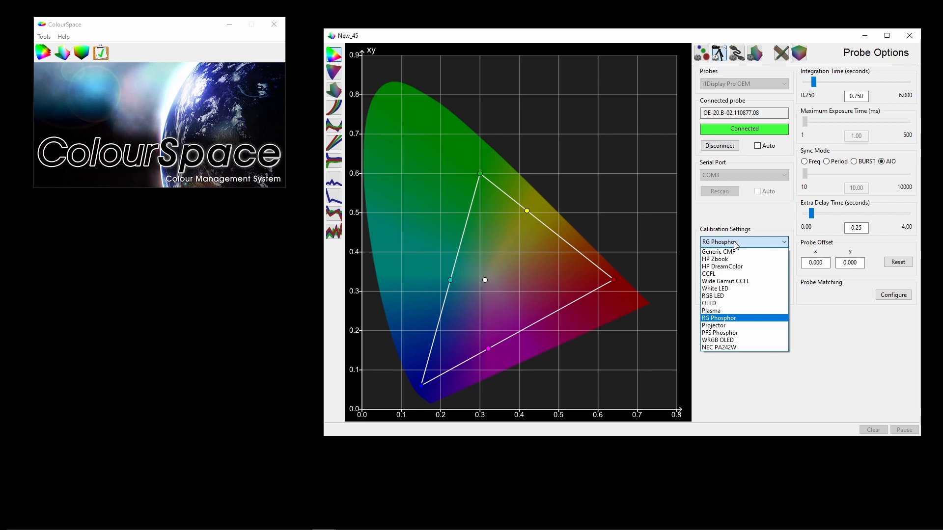
pyautogui.click(728, 319)
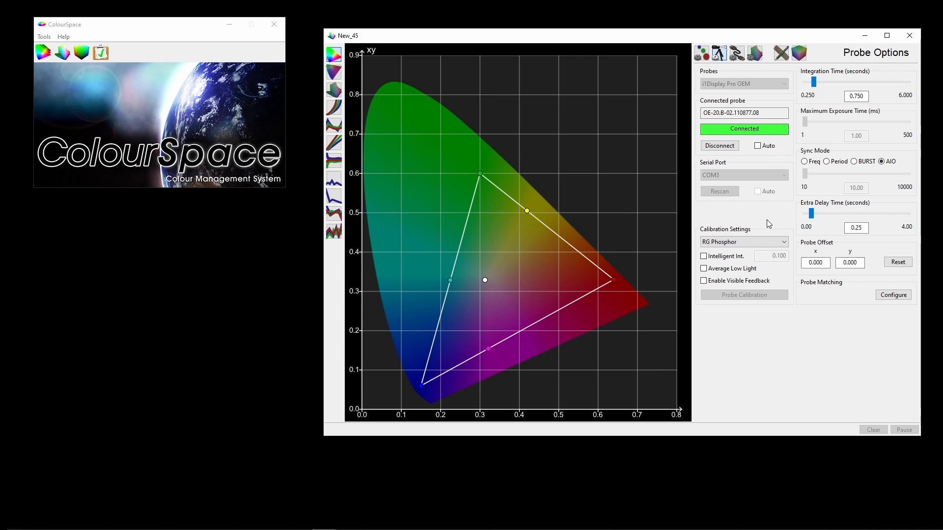
# Step: Connect the Eizo display as hardware and open its interactive brightness controls below the Eizo options
pyautogui.click(742, 54)
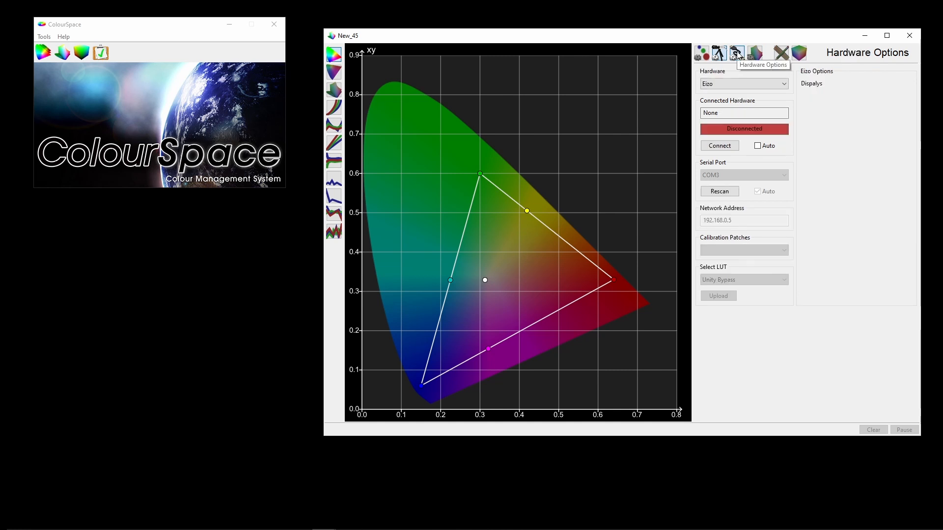
pyautogui.click(717, 85)
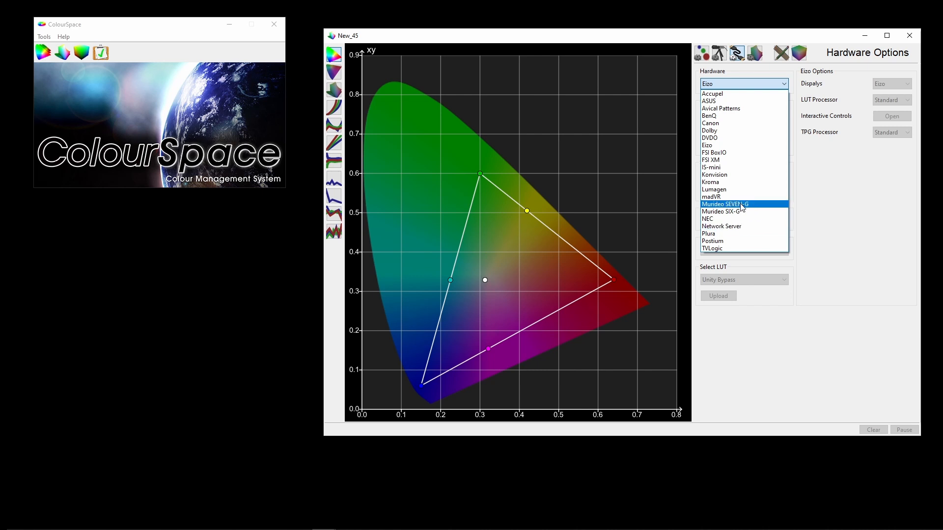
pyautogui.click(707, 147)
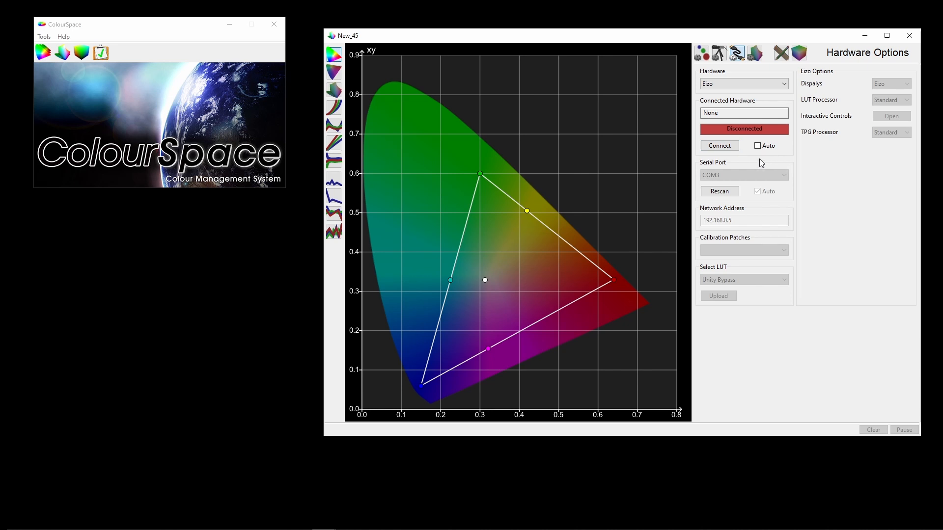
pyautogui.click(718, 146)
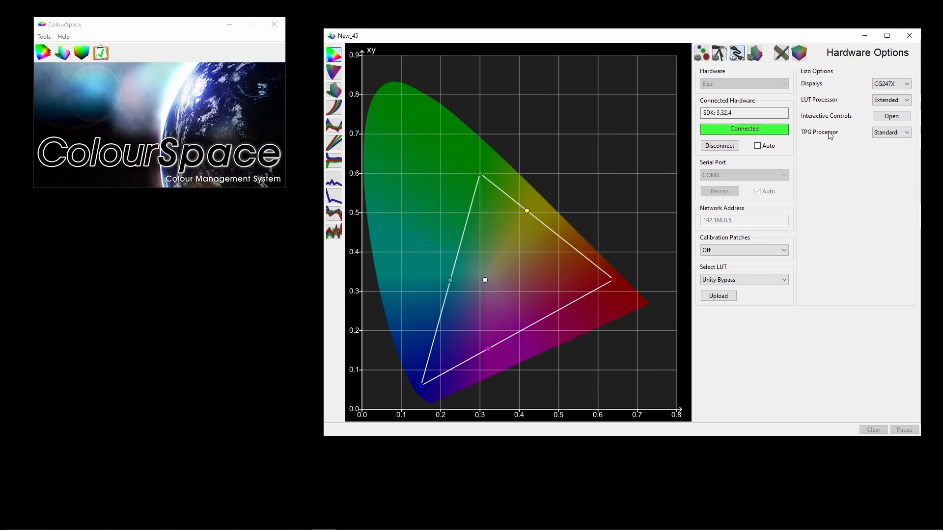
pyautogui.click(890, 117)
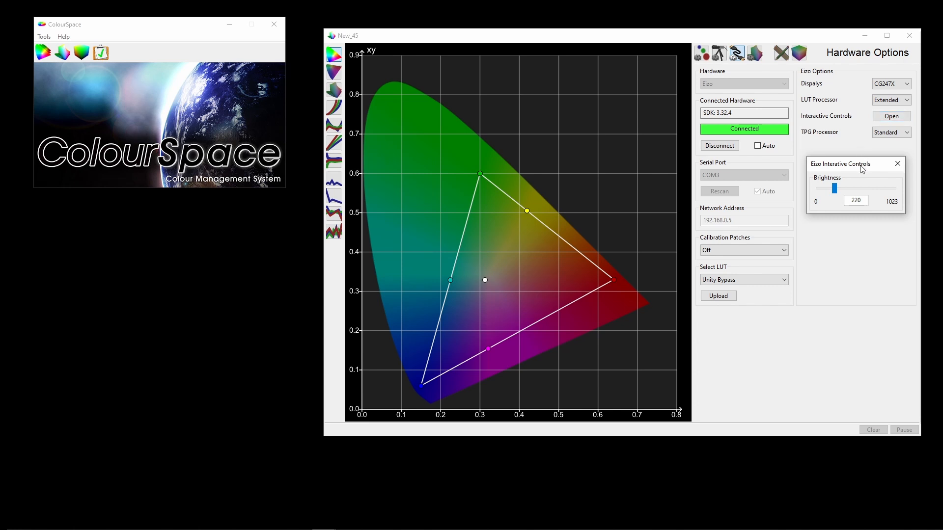
pyautogui.moveTo(861, 163); pyautogui.dragTo(861, 206)
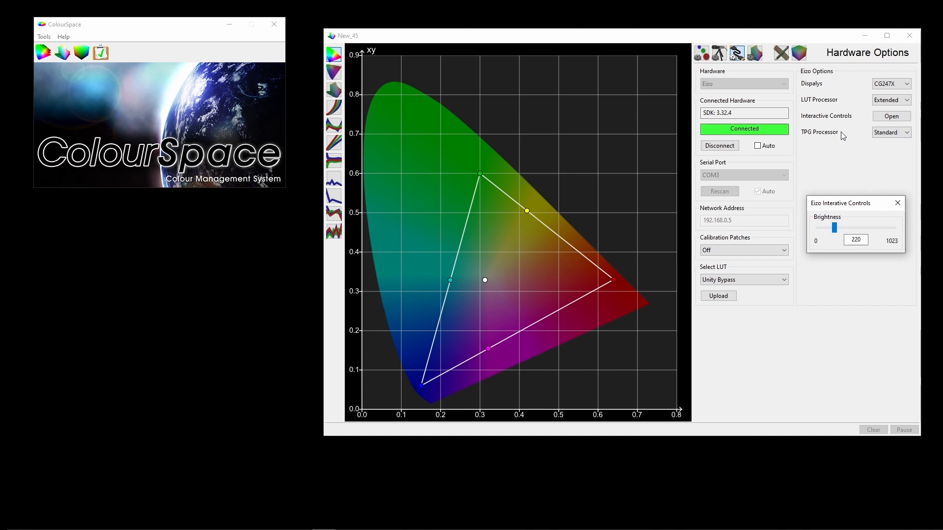
# Step: Set the Eizo TPG Processor to Emulated
pyautogui.click(889, 136)
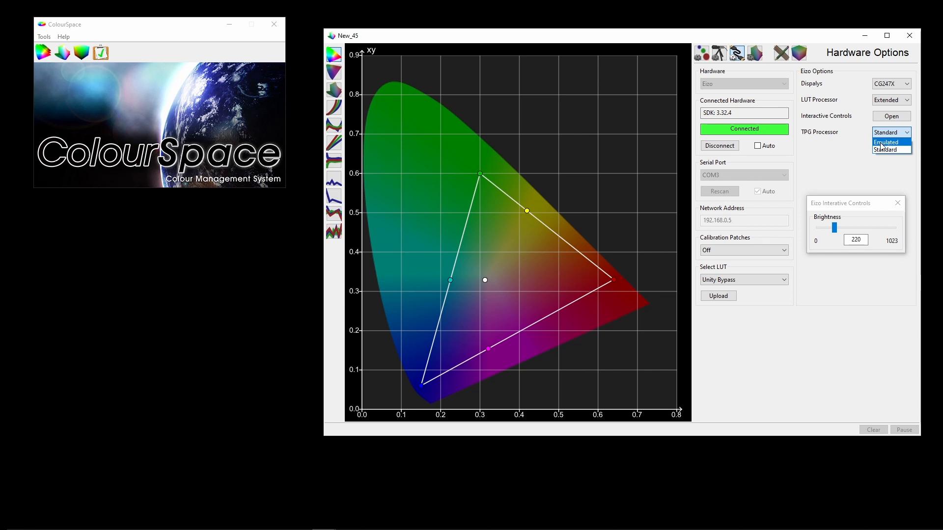
pyautogui.click(887, 142)
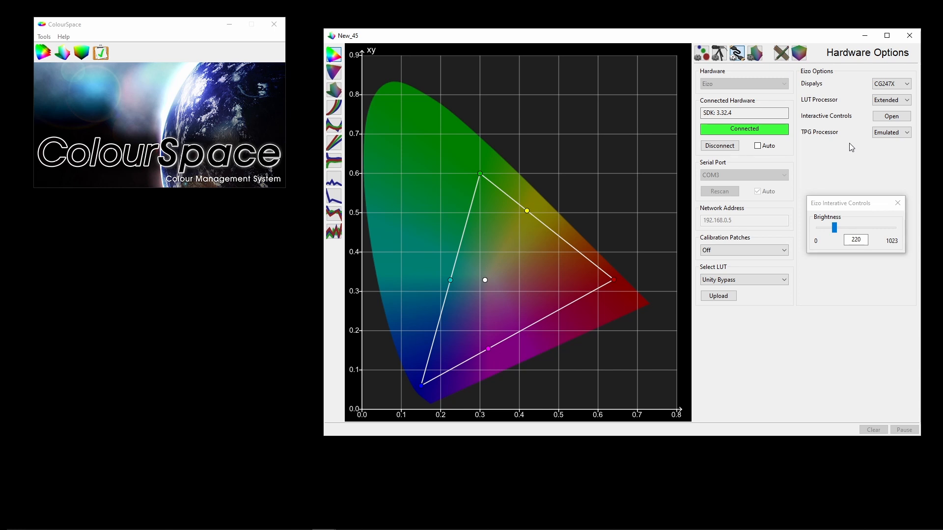
pyautogui.click(888, 134)
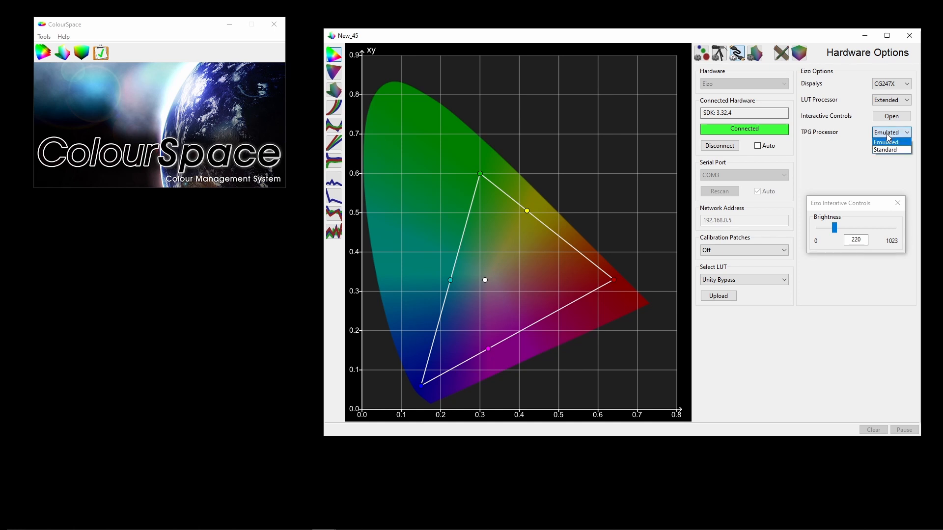
pyautogui.click(888, 135)
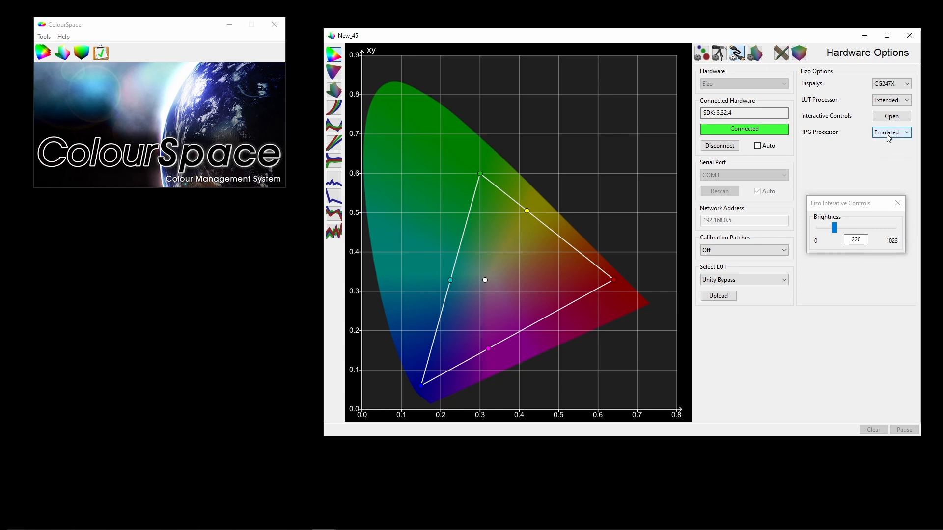
# Step: Move the Eizo brightness controls clear of the Patch Scale setting, then compare that setting with the TPG Processor options
pyautogui.click(704, 54)
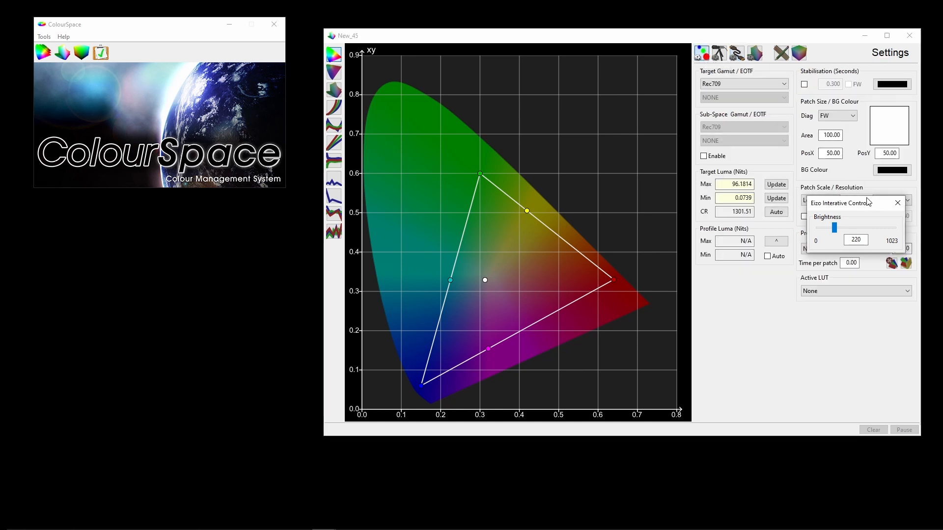
pyautogui.moveTo(867, 202); pyautogui.dragTo(851, 342)
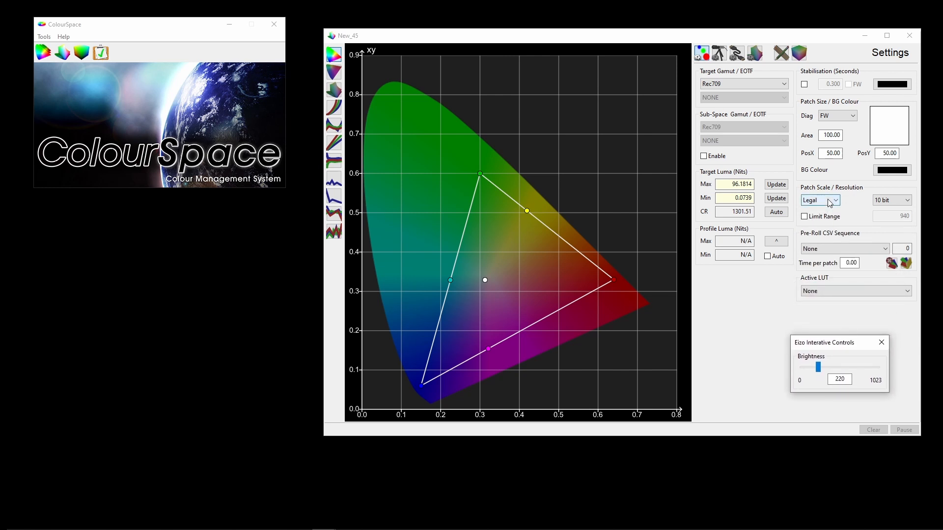
pyautogui.click(740, 58)
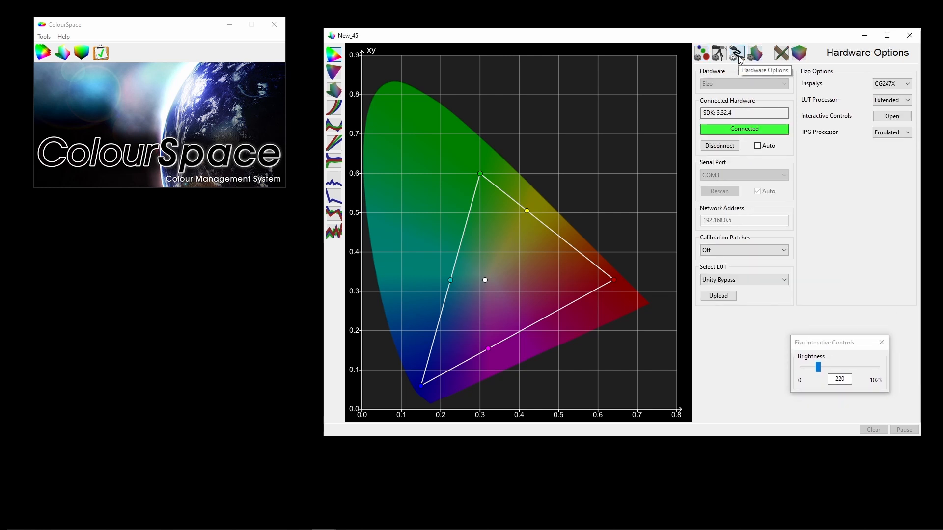
pyautogui.click(883, 135)
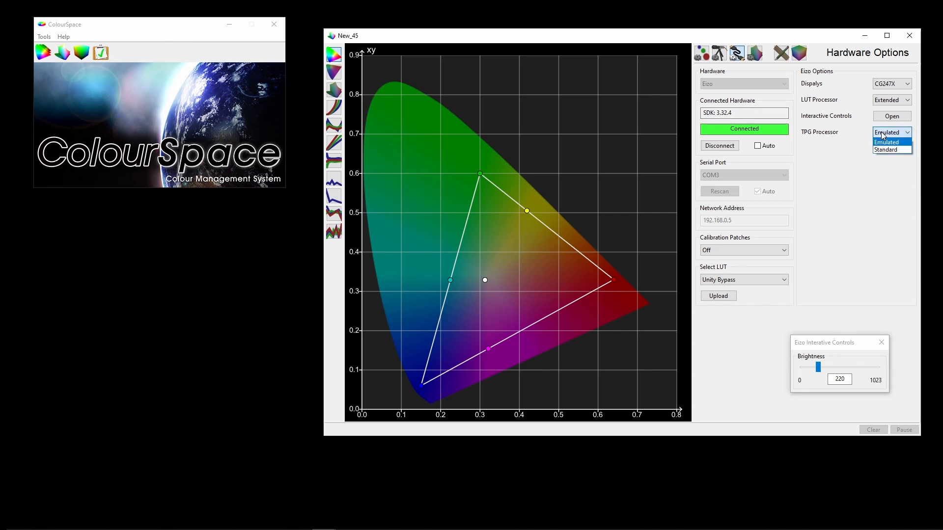
pyautogui.click(883, 135)
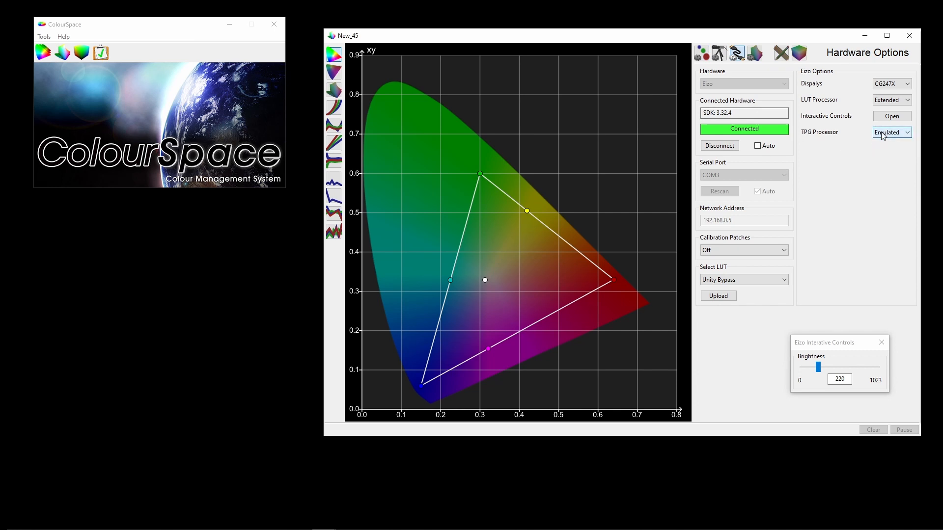
# Step: Try the TPG Processor on Standard while reviewing the Patch Scale options, and return it to Emulated
pyautogui.click(882, 135)
pyautogui.click(886, 150)
pyautogui.click(702, 53)
pyautogui.click(829, 205)
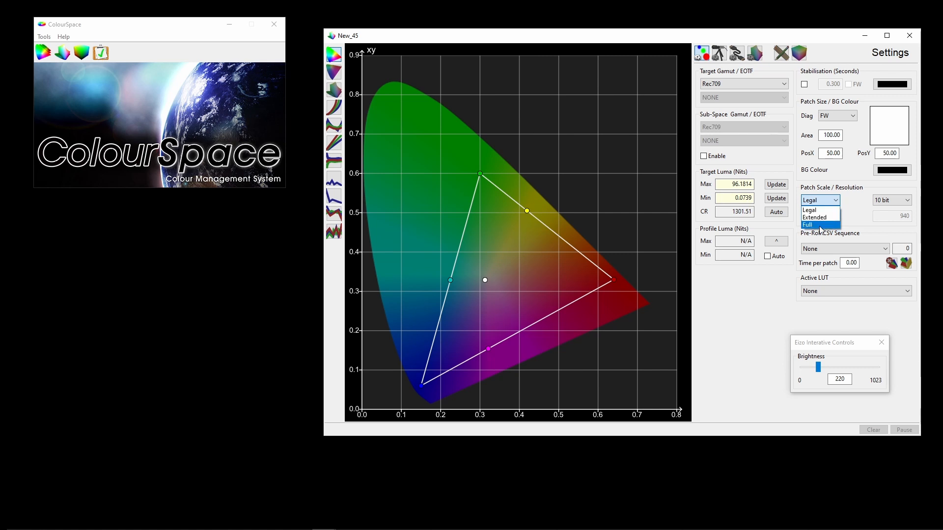
pyautogui.click(819, 182)
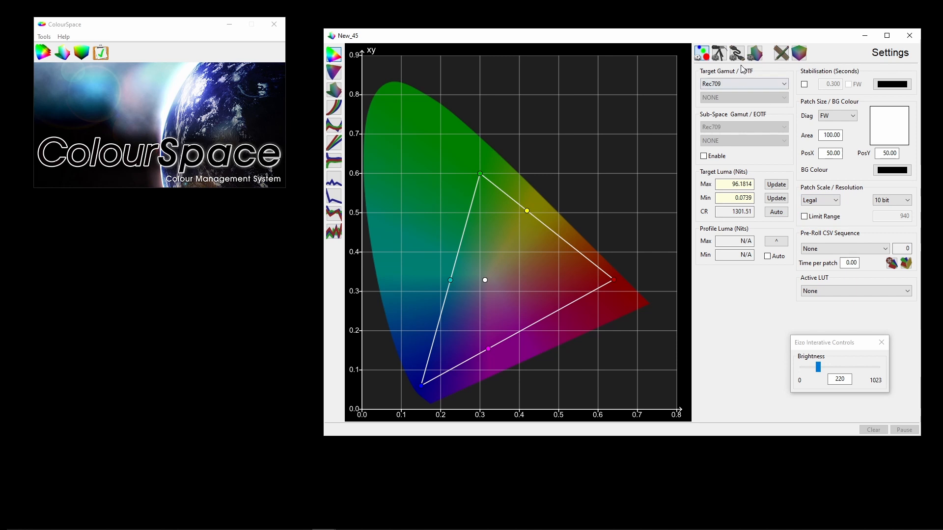
pyautogui.click(737, 53)
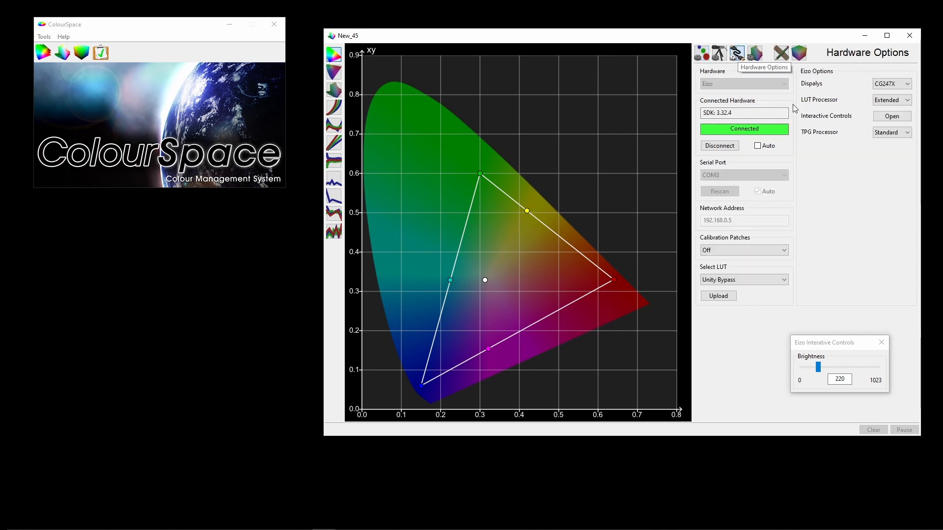
pyautogui.click(885, 133)
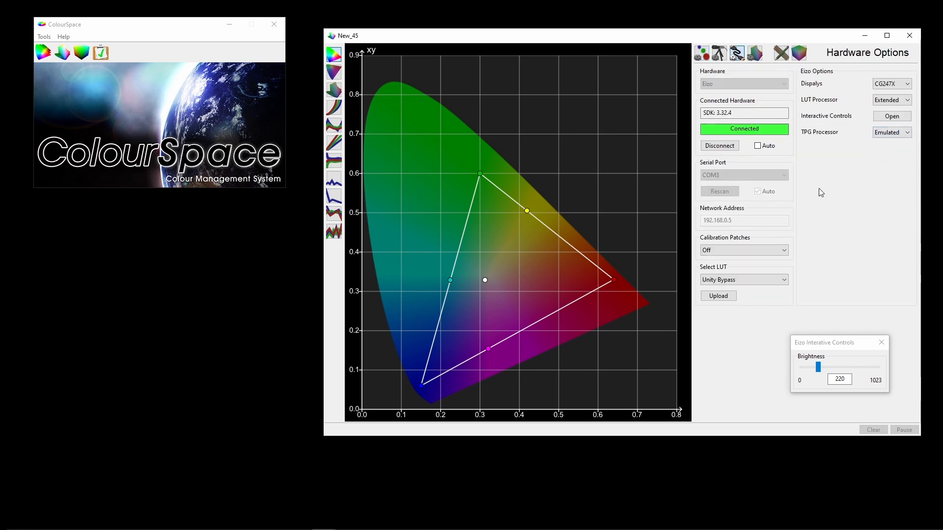
# Step: Set Calibration Patches to Automatic and upload the Unity Bypass LUT to the display
pyautogui.click(727, 252)
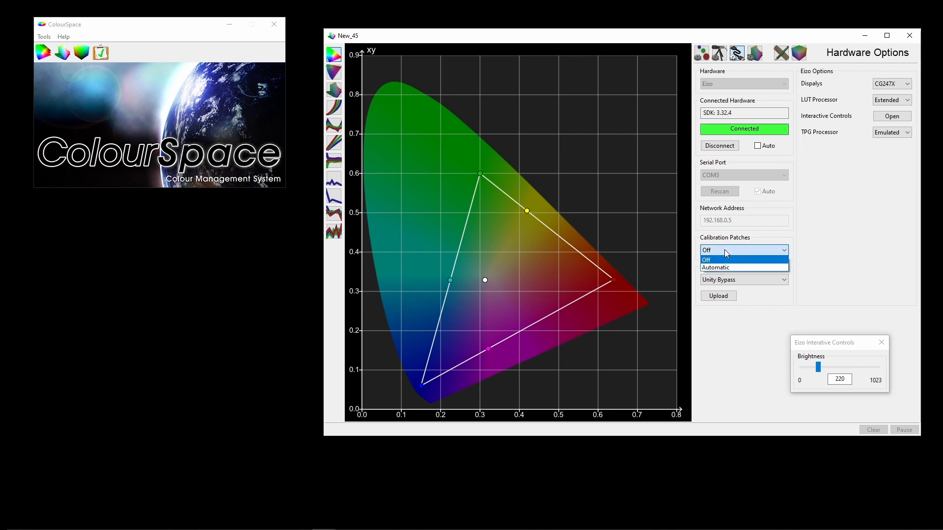
pyautogui.click(734, 267)
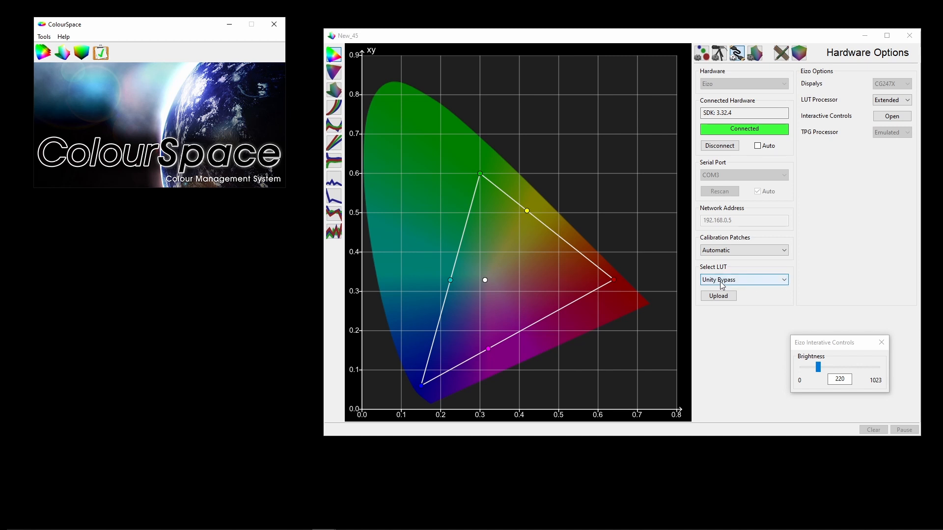
pyautogui.click(726, 302)
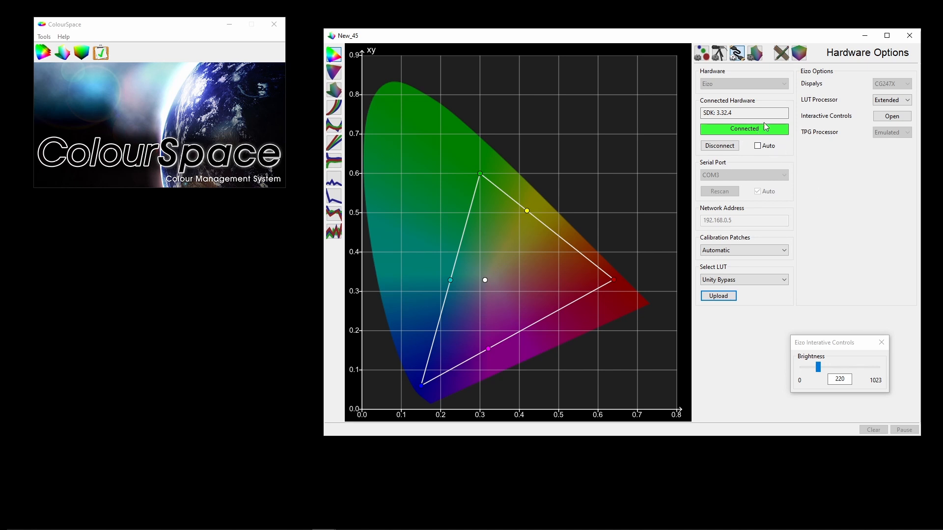
# Step: Take a manual measurement of a white patch with R, G and B all set to 940
pyautogui.click(755, 55)
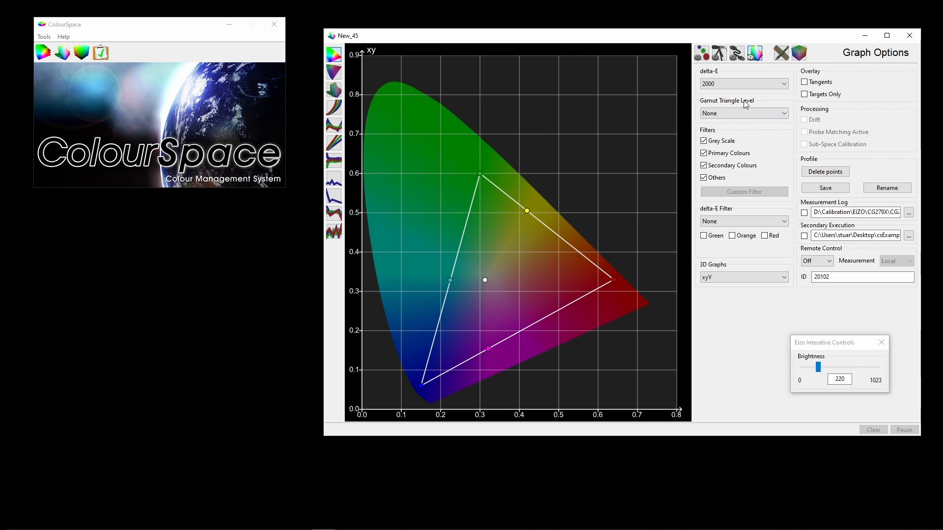
pyautogui.click(785, 55)
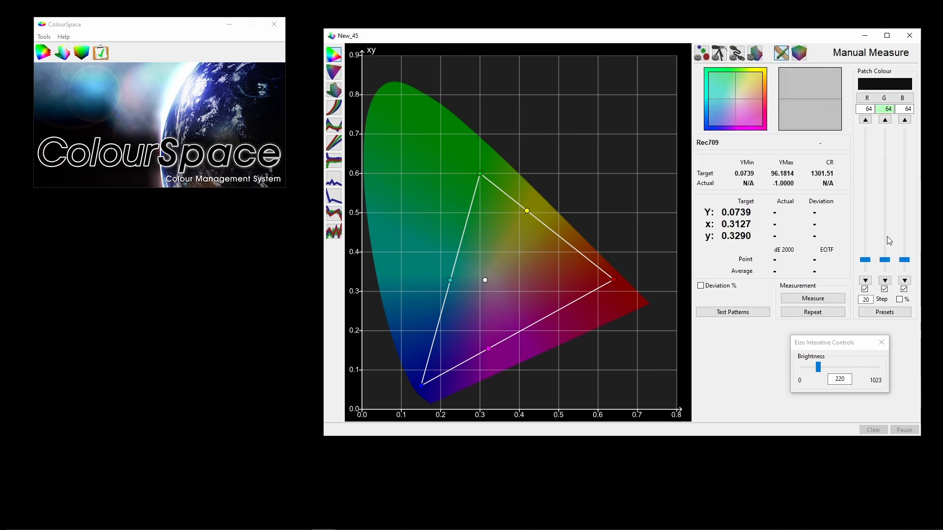
pyautogui.moveTo(885, 260); pyautogui.dragTo(887, 144)
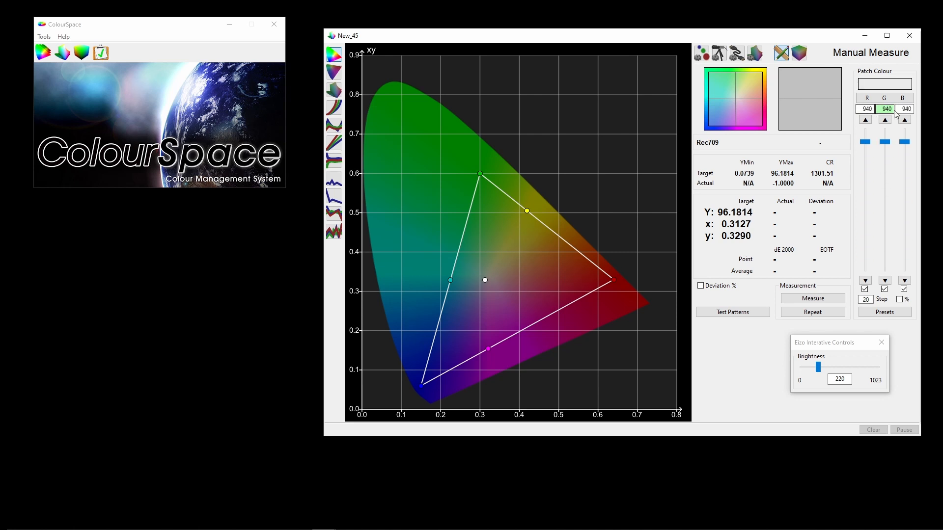
pyautogui.click(814, 300)
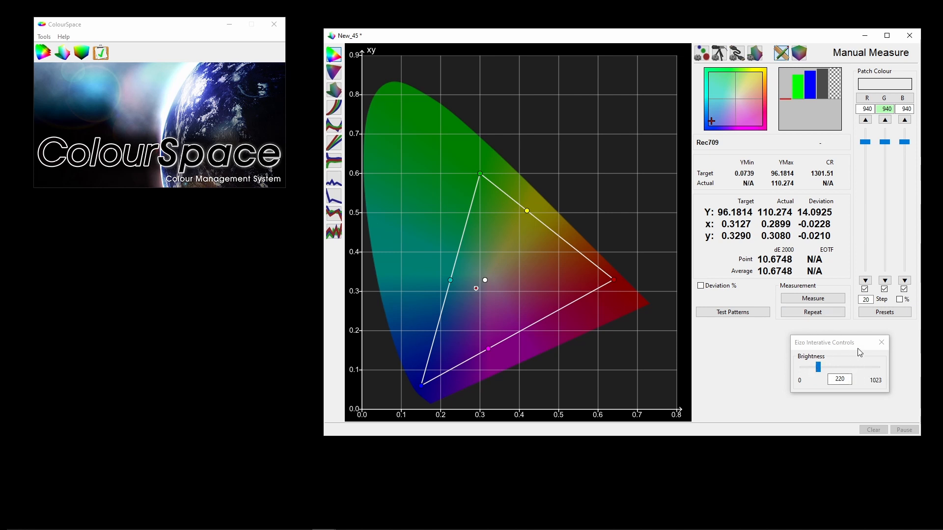
# Step: Run a display characterisation using the Grey Scale Plus Large patch set, erasing the current profile's points, and close the completion report
pyautogui.click(800, 53)
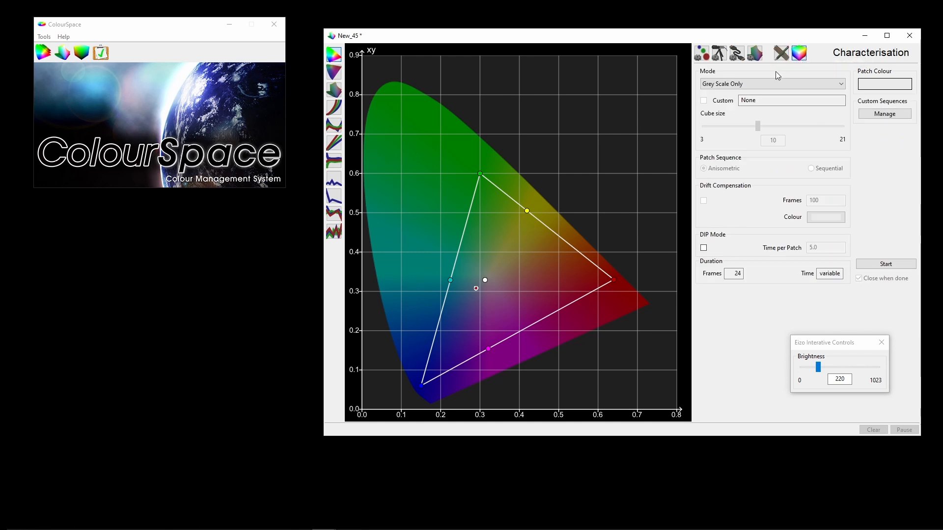
pyautogui.click(745, 86)
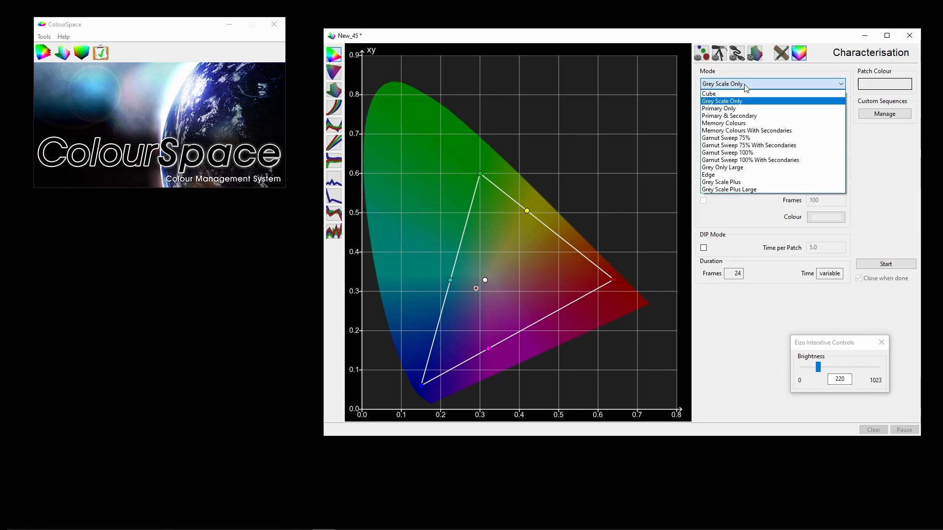
pyautogui.click(728, 189)
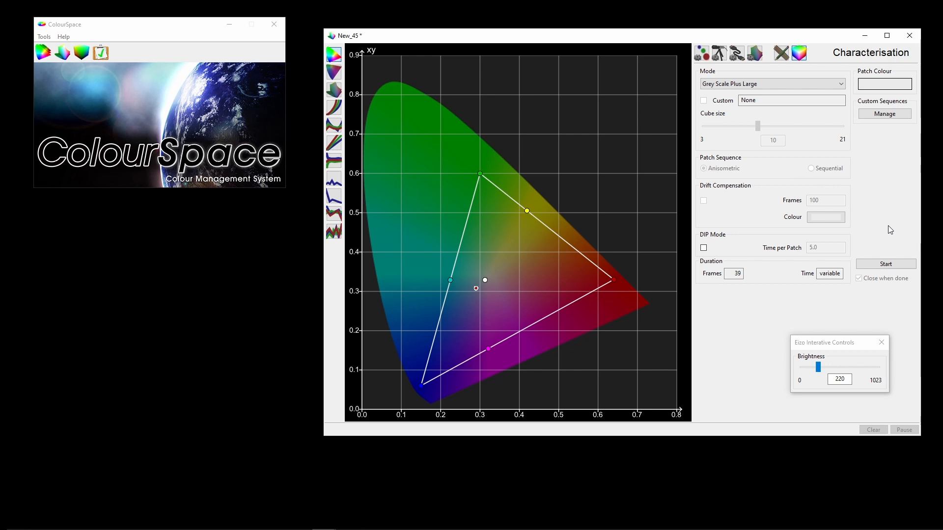
pyautogui.click(895, 268)
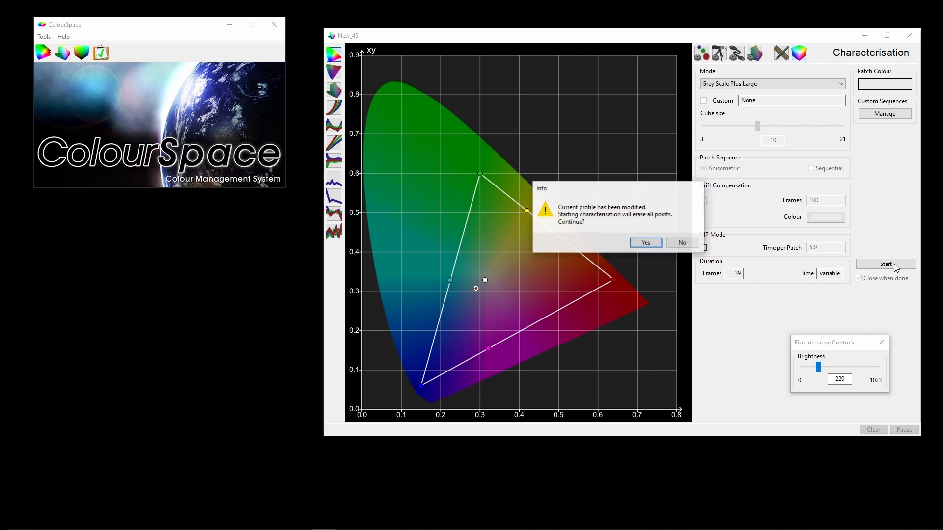
pyautogui.click(656, 242)
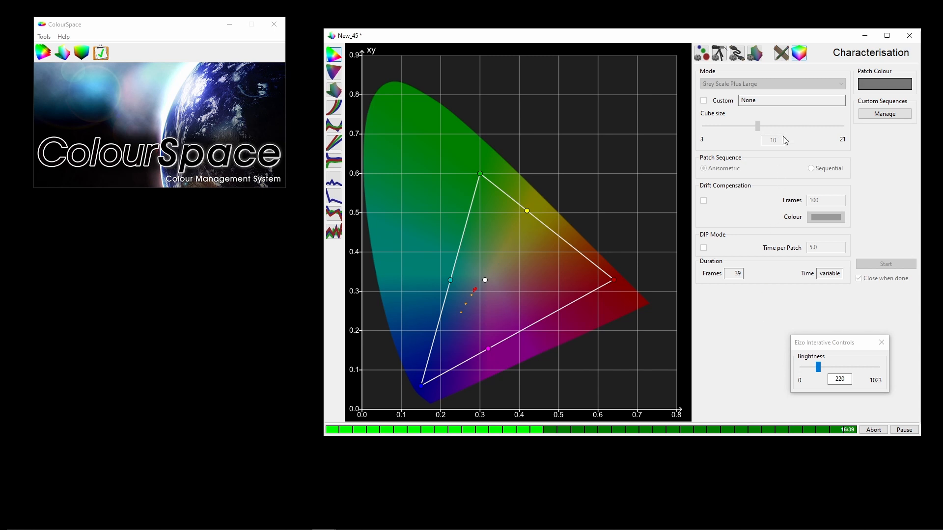
pyautogui.click(781, 54)
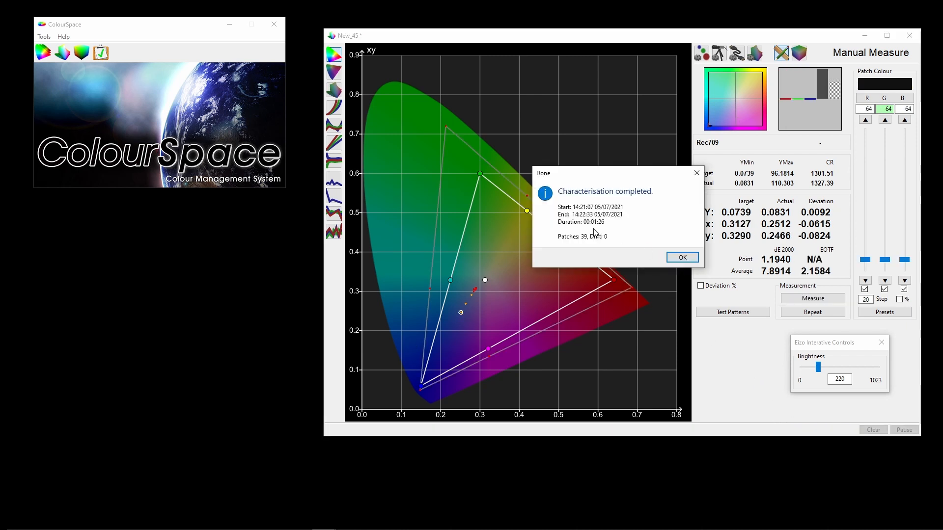
pyautogui.click(681, 258)
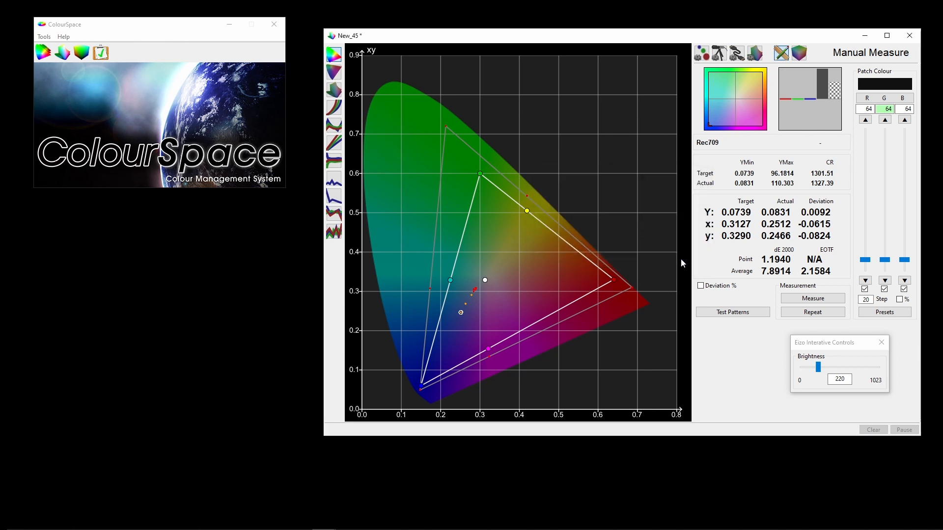
# Step: Save the measured profile to the library as EIZO CG247X COLOURSPACE REC709
pyautogui.click(755, 53)
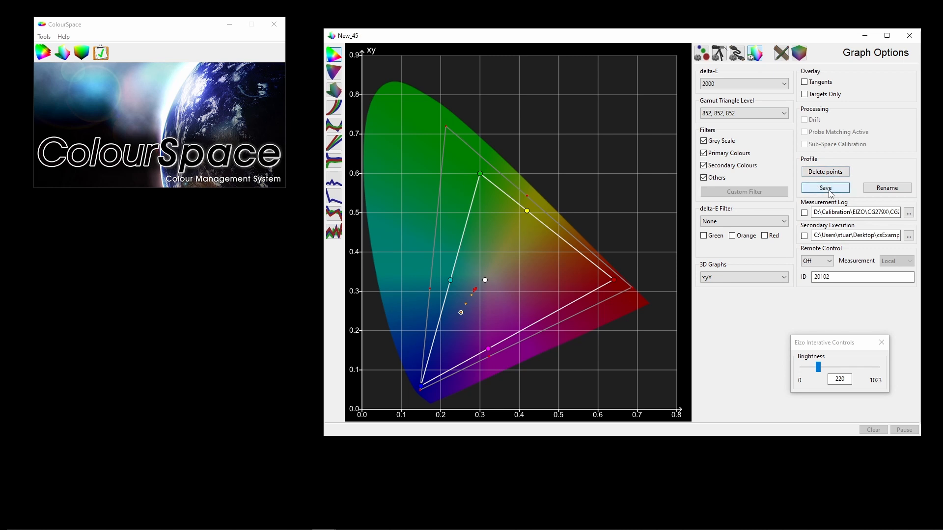
pyautogui.click(829, 189)
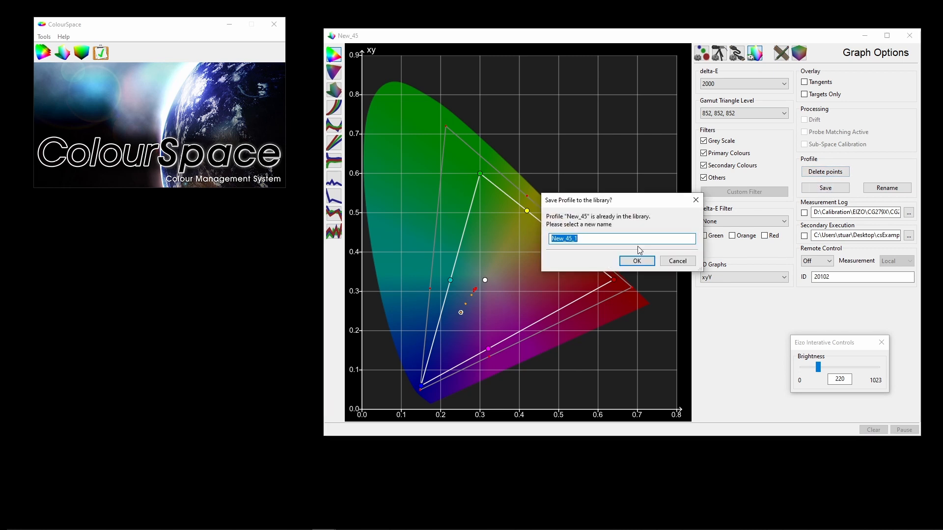
pyautogui.write('El')
pyautogui.write('ZO C')
pyautogui.write('G247')
pyautogui.write('X')
pyautogui.write(' COLORU')
pyautogui.press('BackSpace')
pyautogui.press('BackSpace')
pyautogui.write('URSPACE')
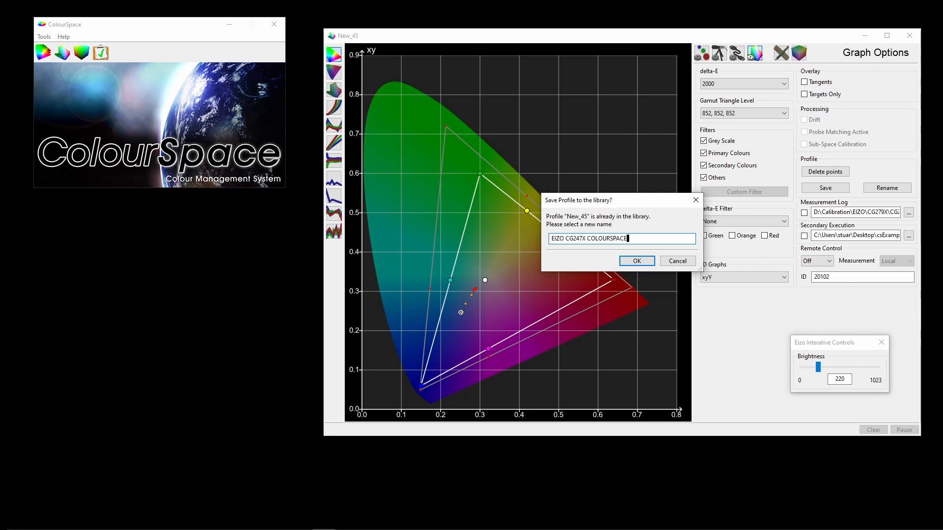
pyautogui.write(' REC709')
pyautogui.click(637, 262)
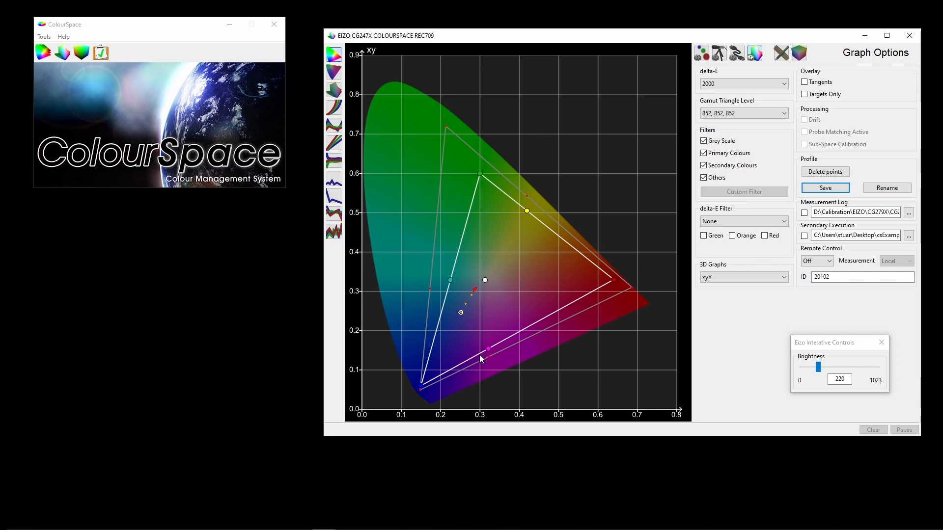
# Step: Generate a LUT named REC709 from the Rec709 source with EIZO CG247X COLOURSPACE REC709 as the destination gamut profile
pyautogui.click(84, 59)
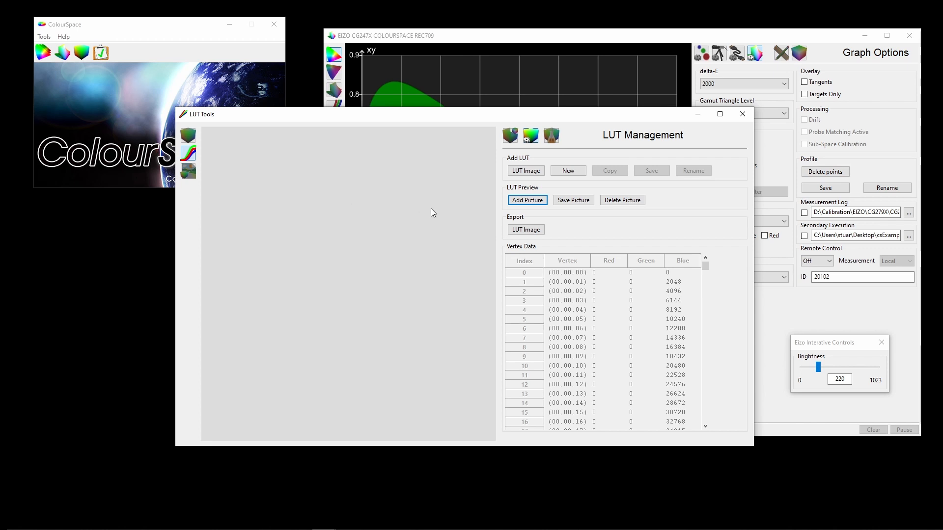
pyautogui.click(511, 137)
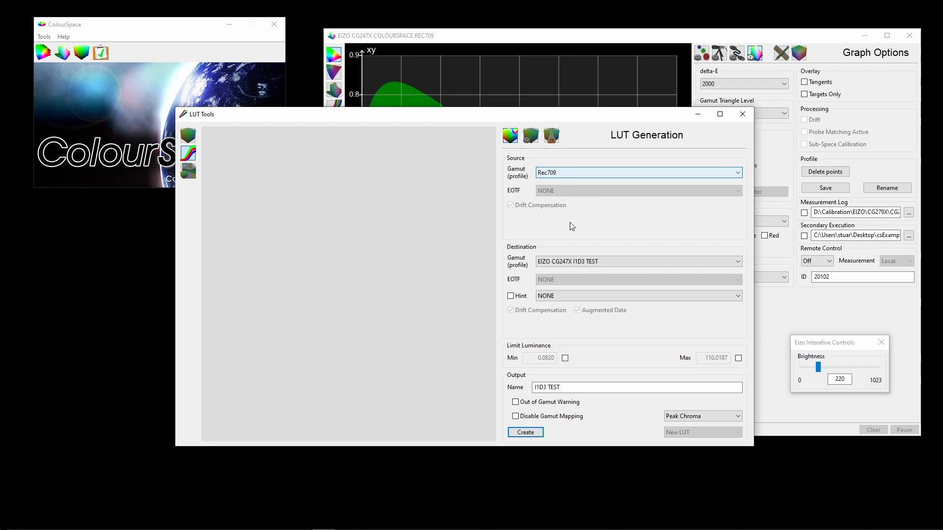
pyautogui.click(612, 264)
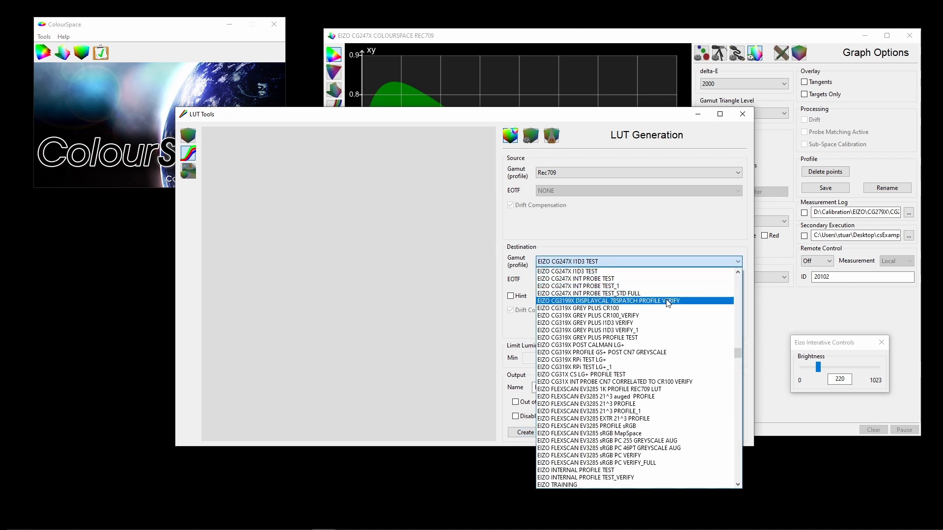
pyautogui.scroll(2, 668, 303)
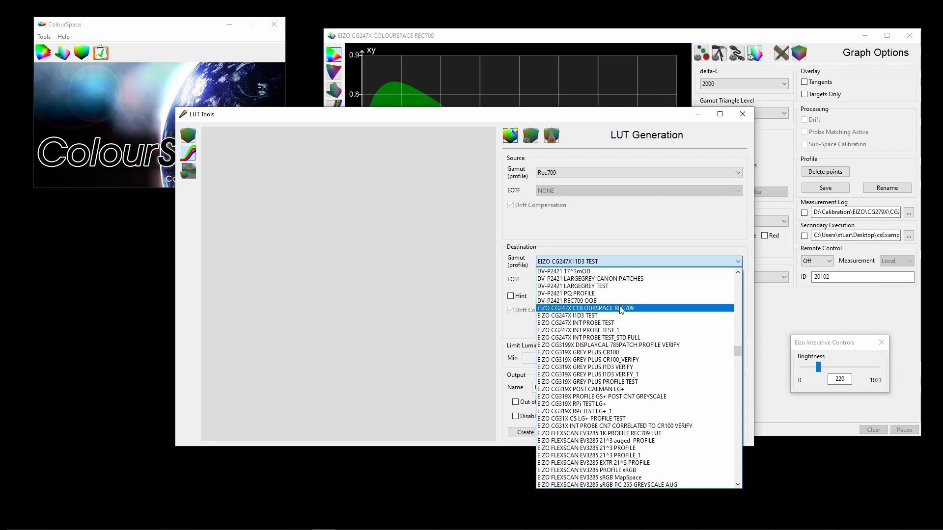
pyautogui.click(624, 308)
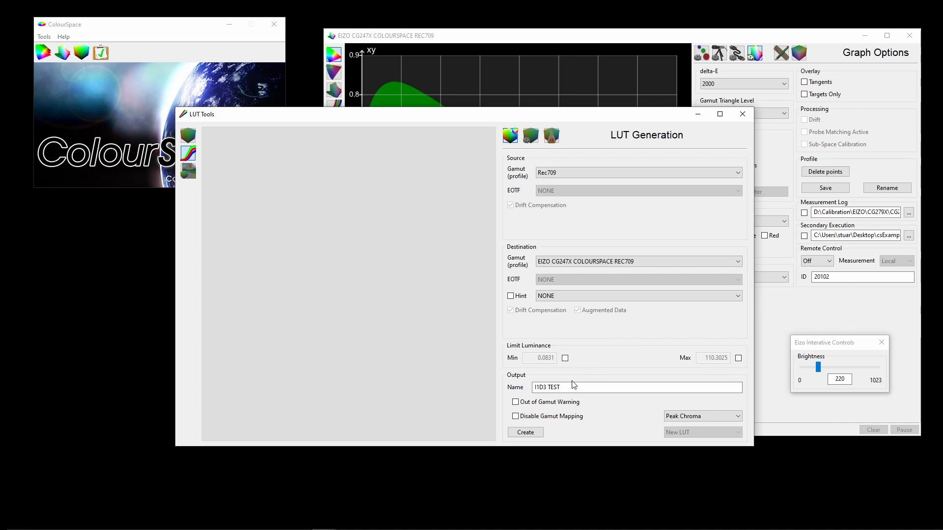
pyautogui.moveTo(563, 388); pyautogui.dragTo(519, 388)
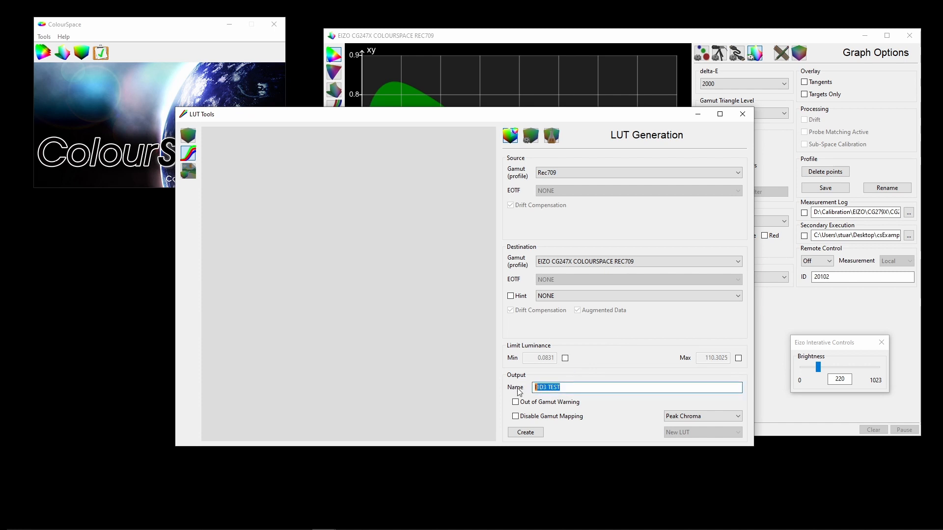
pyautogui.write('REC709')
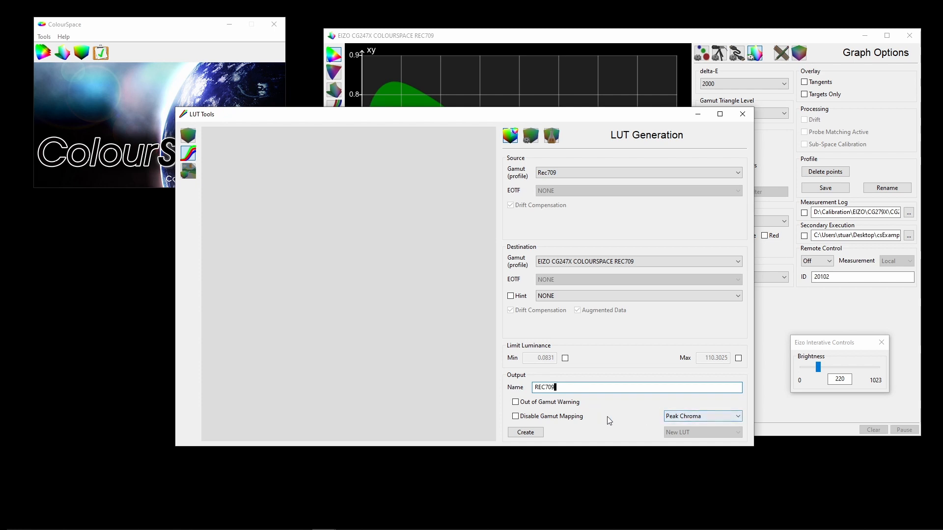
pyautogui.click(536, 433)
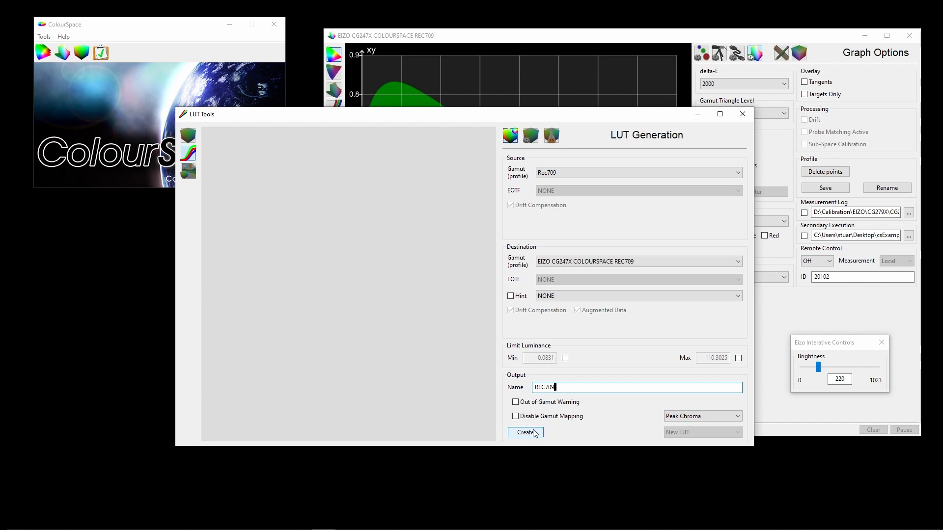
pyautogui.click(536, 433)
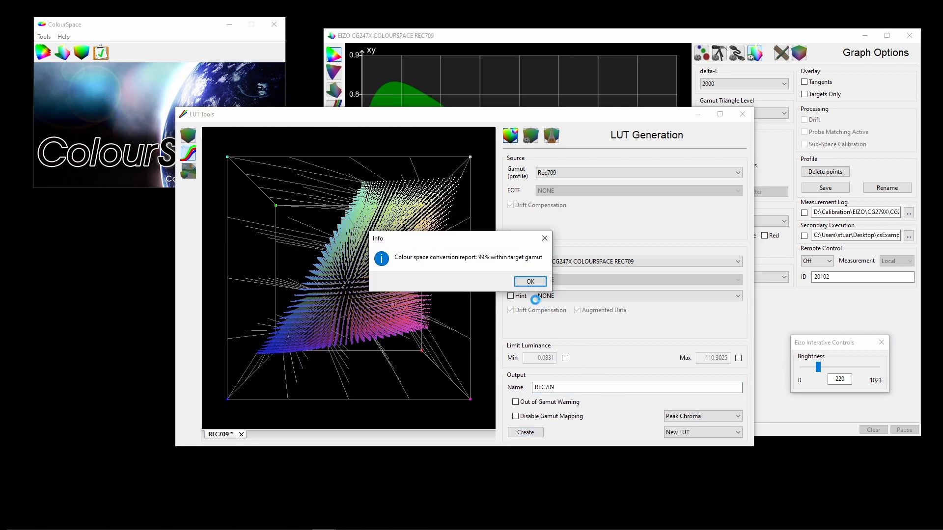
pyautogui.click(526, 283)
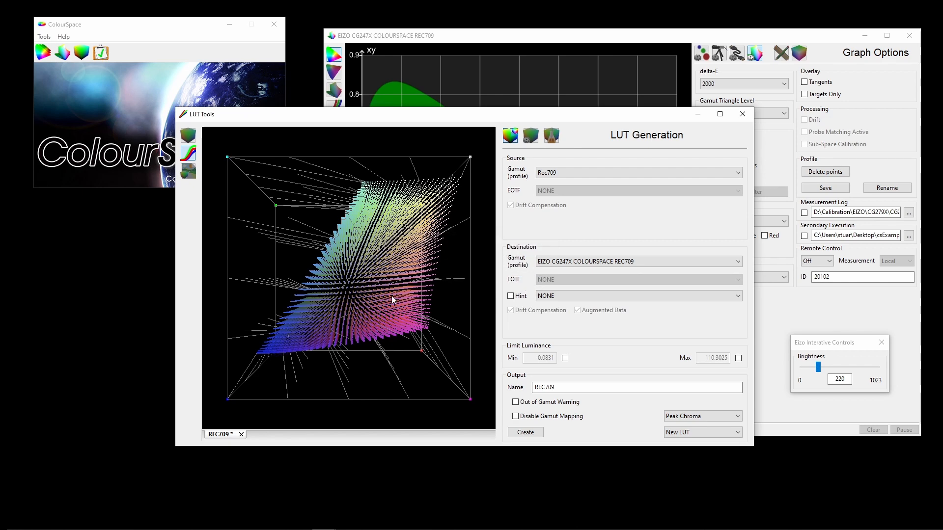
# Step: Examine the generated REC709 LUT's 3D cube from several angles, and bring up its RGB curve graph
pyautogui.moveTo(313, 334); pyautogui.dragTo(442, 262)
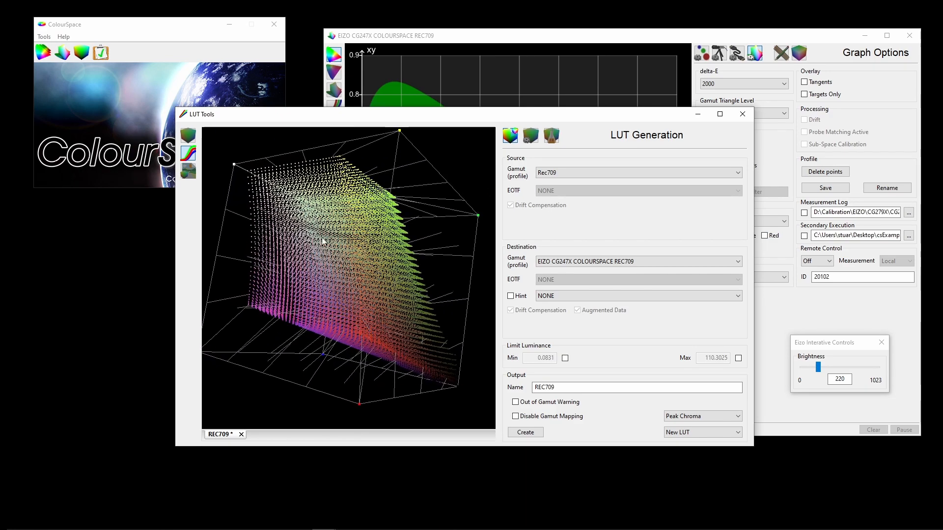
pyautogui.moveTo(322, 243); pyautogui.dragTo(363, 302)
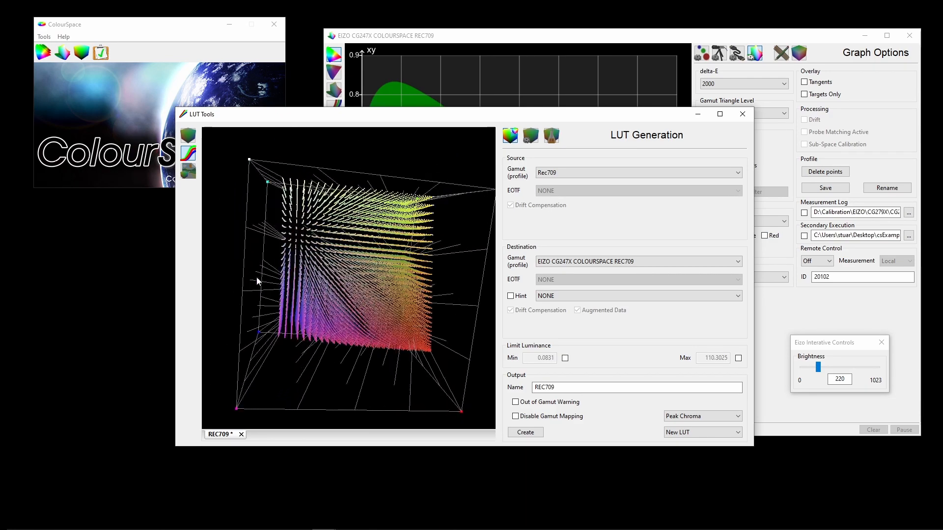
pyautogui.moveTo(259, 276); pyautogui.dragTo(342, 303)
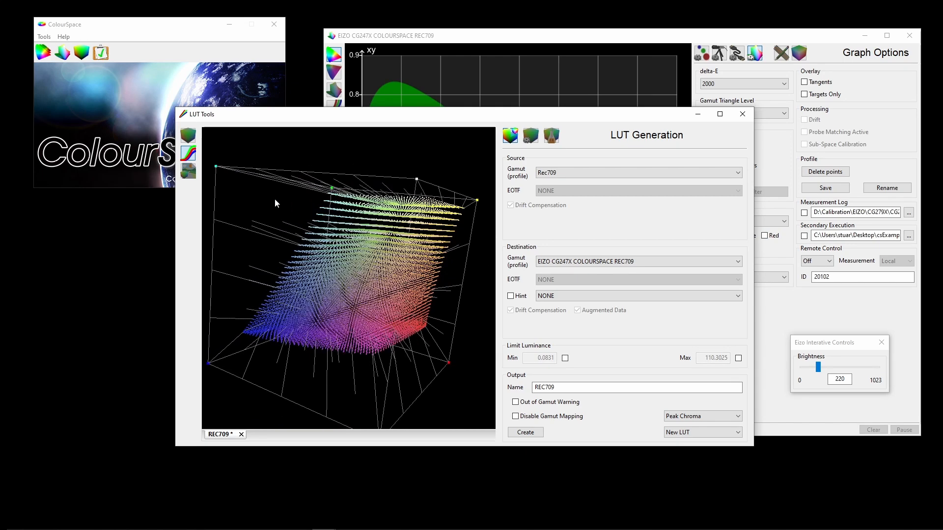
pyautogui.moveTo(276, 203); pyautogui.dragTo(305, 236)
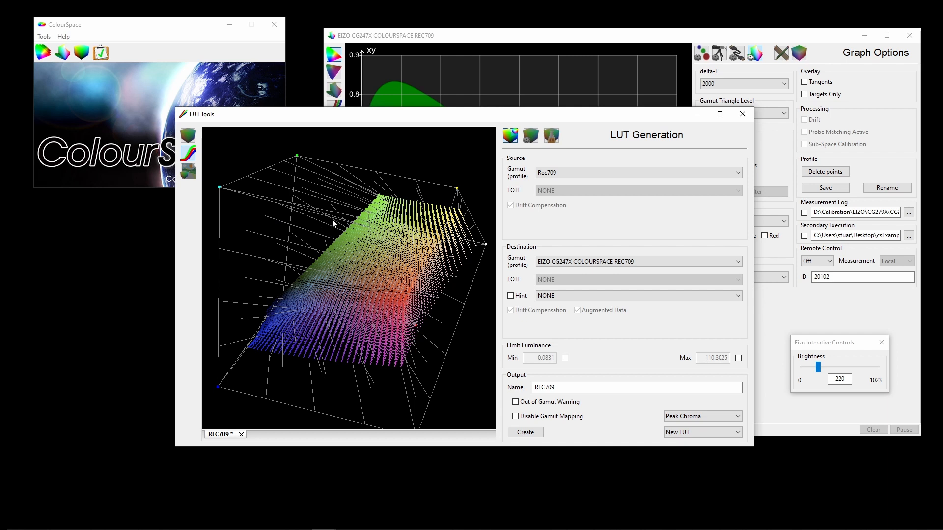
pyautogui.moveTo(335, 241); pyautogui.dragTo(251, 186)
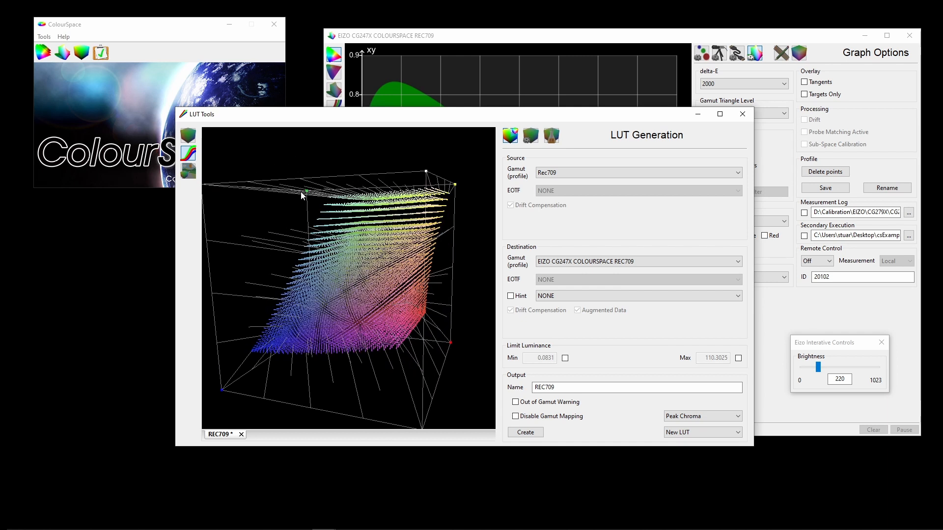
pyautogui.click(188, 154)
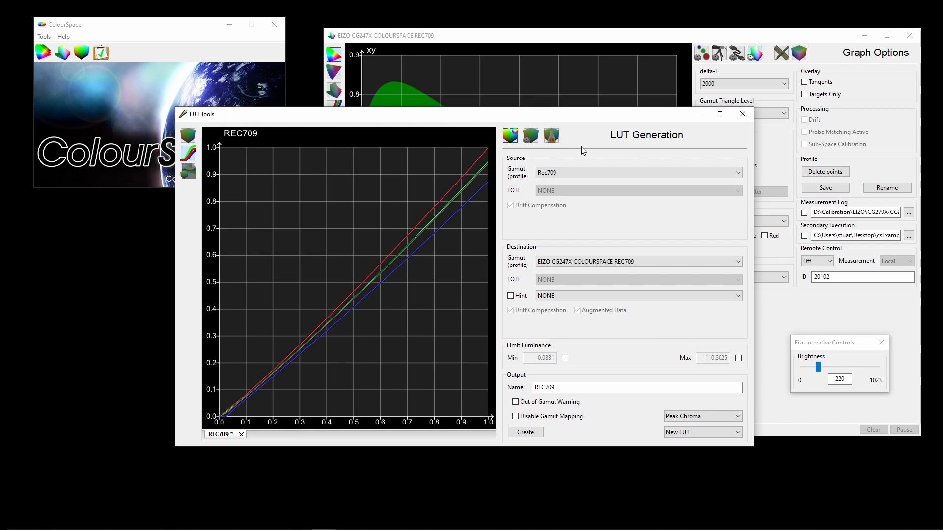
# Step: Apply the Pass Black video scale to the REC709 LUT and save the LUT
pyautogui.click(551, 135)
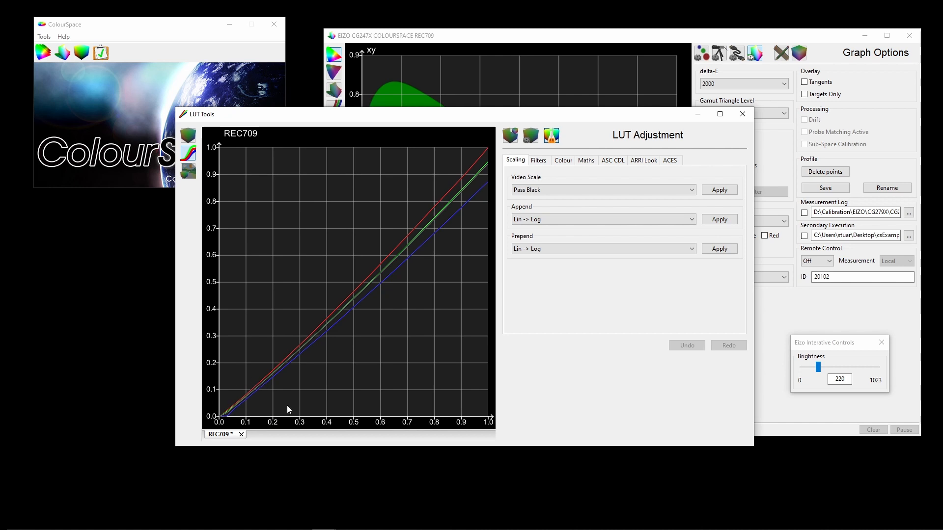
pyautogui.click(725, 194)
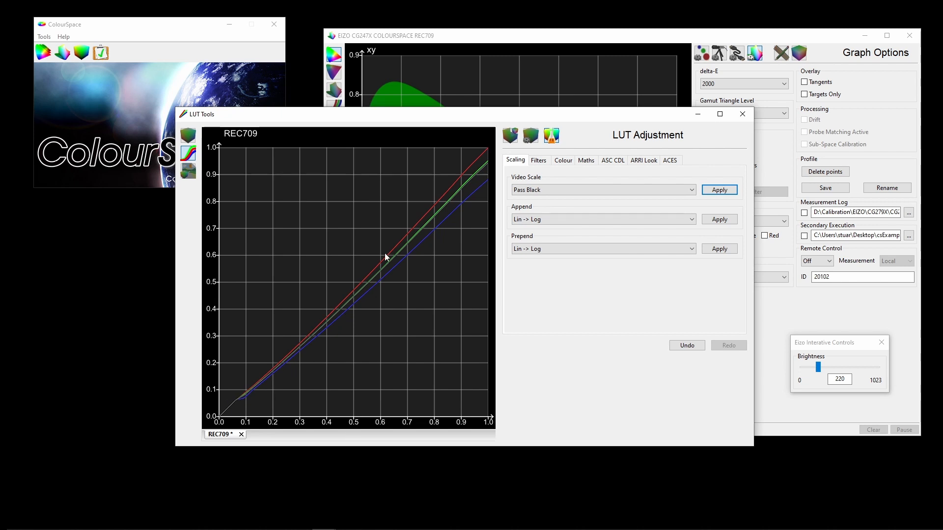
pyautogui.click(532, 138)
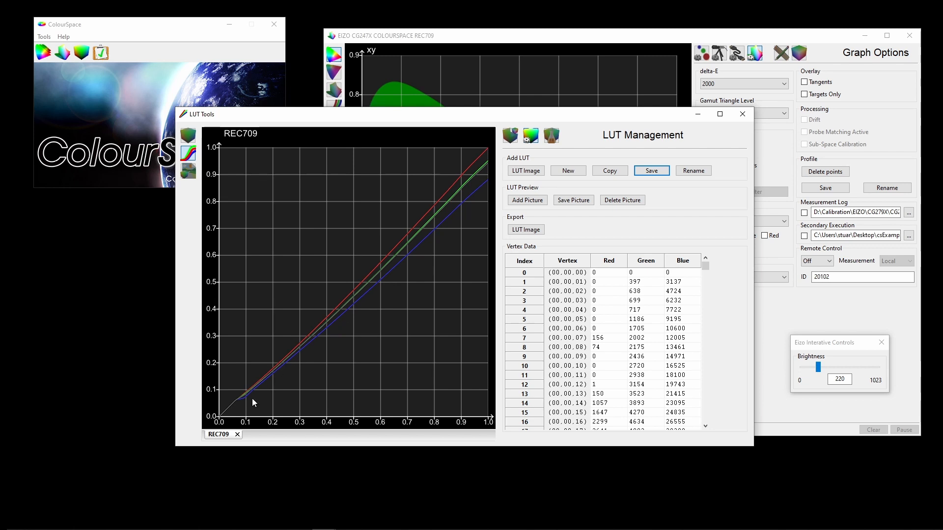
# Step: Select the REC709 LUT in the Eizo hardware options and upload it to the display
pyautogui.click(816, 298)
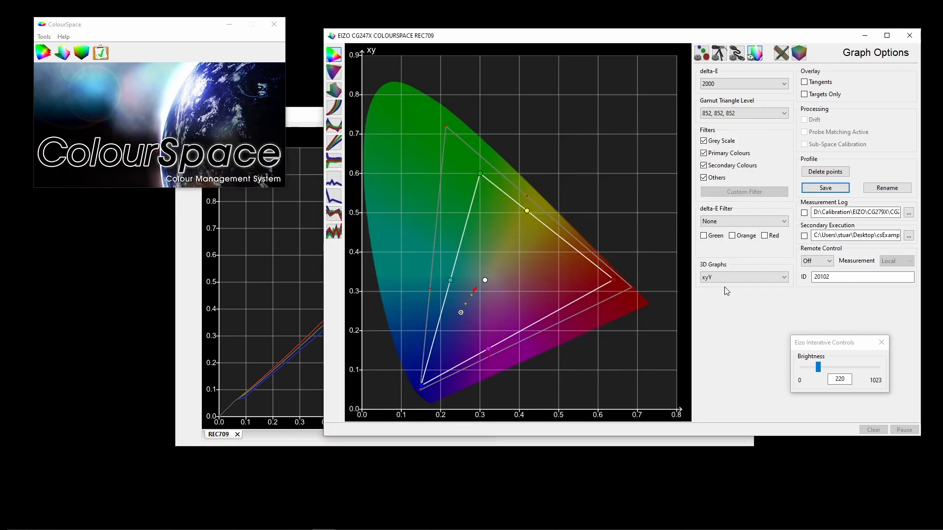
pyautogui.click(736, 53)
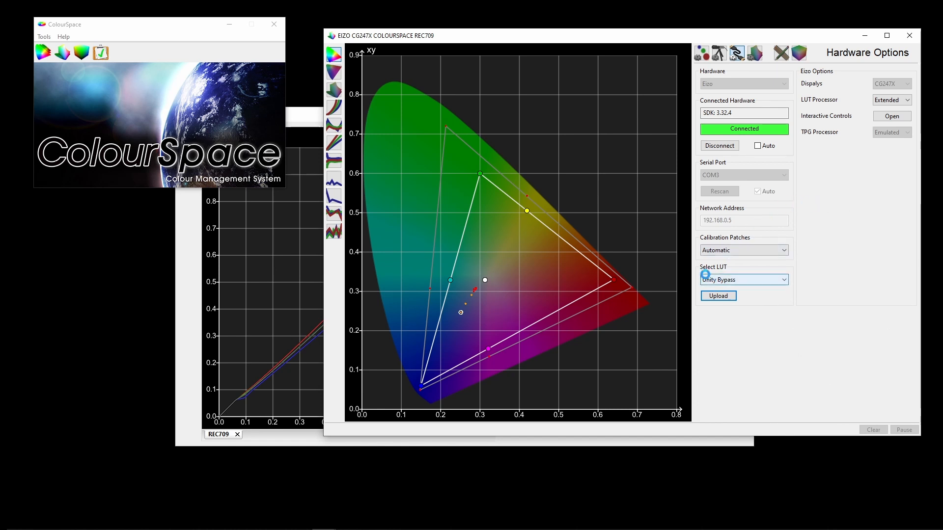
pyautogui.click(734, 279)
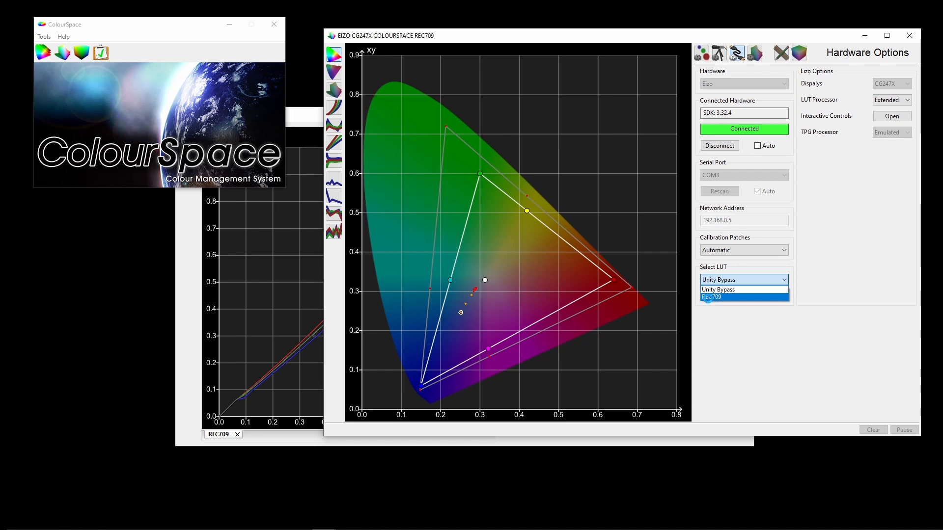
pyautogui.click(708, 298)
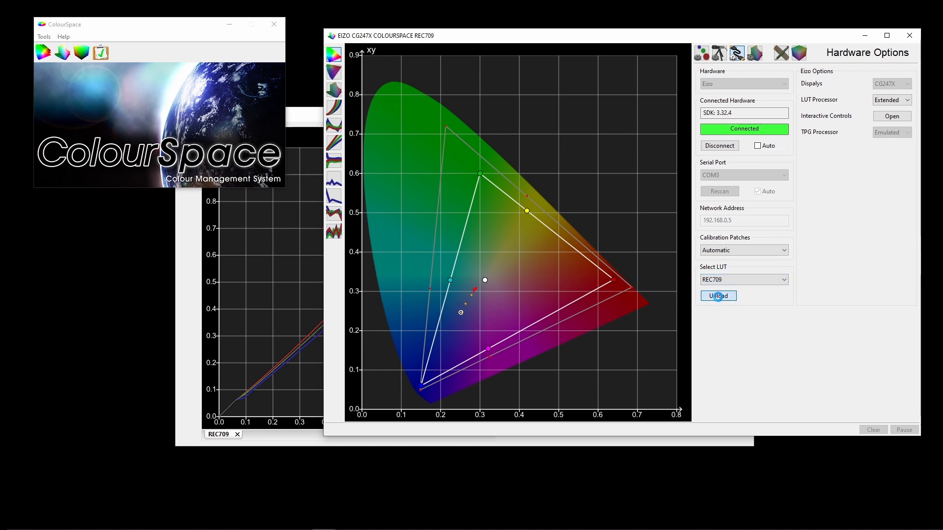
pyautogui.click(718, 297)
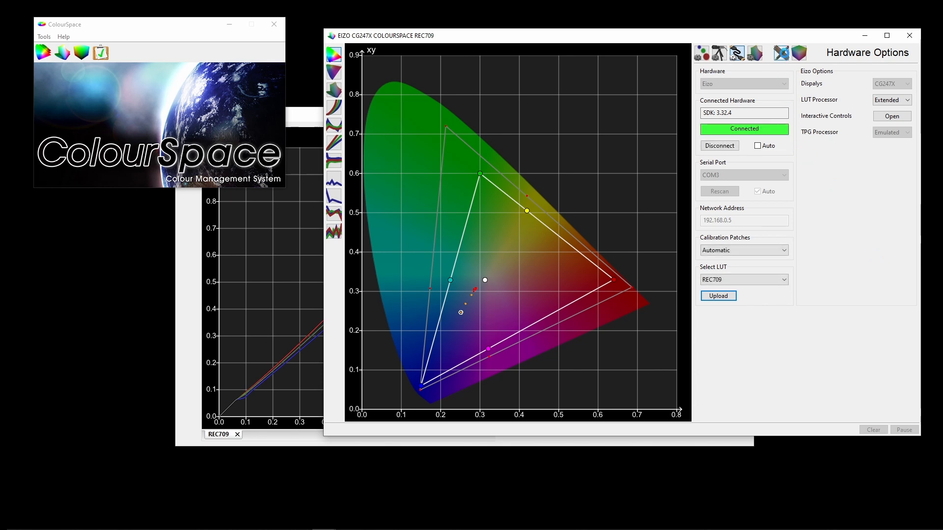
# Step: Measure a white patch at RGB 940 manually, and set the profile's target luma values automatically
pyautogui.click(781, 53)
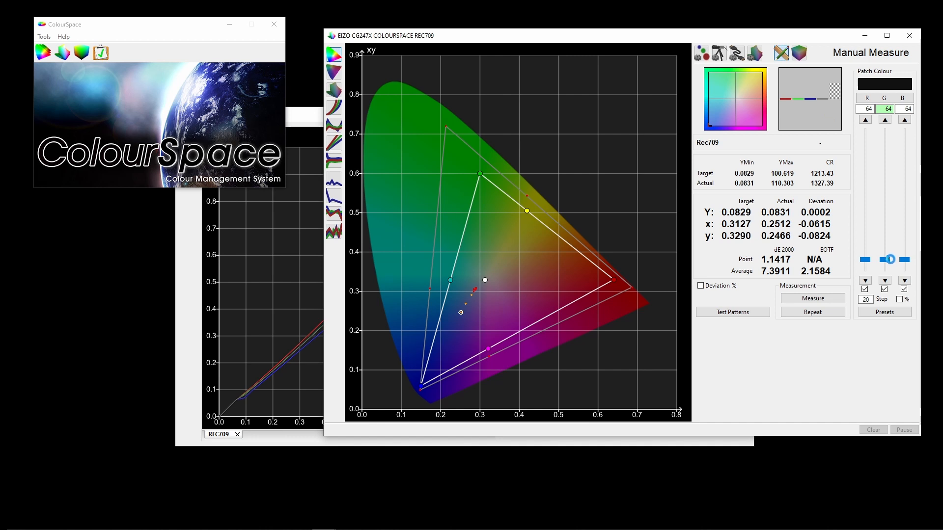
pyautogui.moveTo(885, 259); pyautogui.dragTo(885, 123)
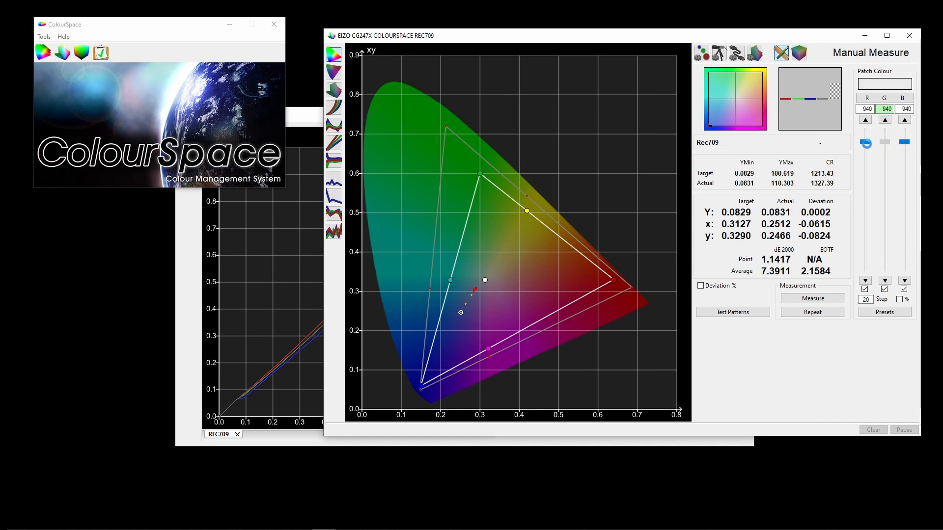
pyautogui.click(814, 299)
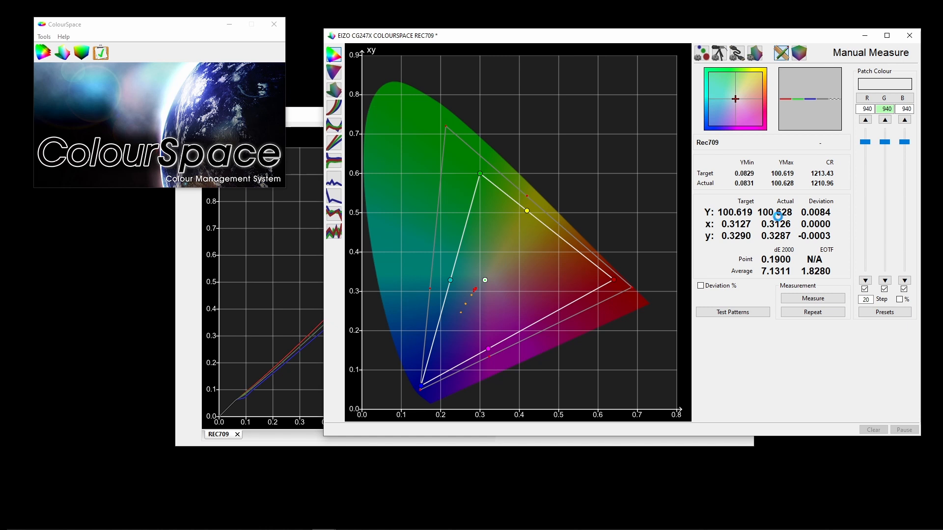
pyautogui.click(701, 53)
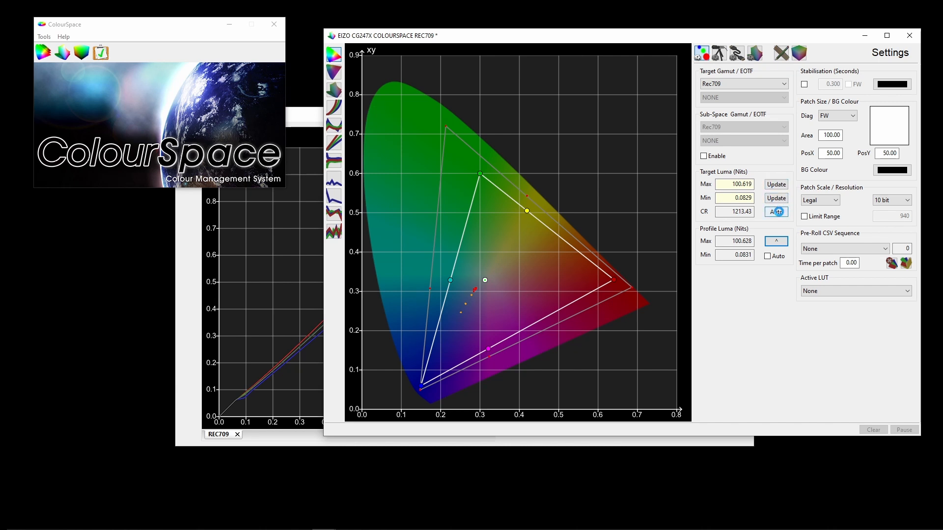
pyautogui.click(779, 212)
# Step: Run a Grey Scale Only characterisation of the display, erasing the existing points, and dismiss the completion report
pyautogui.click(798, 53)
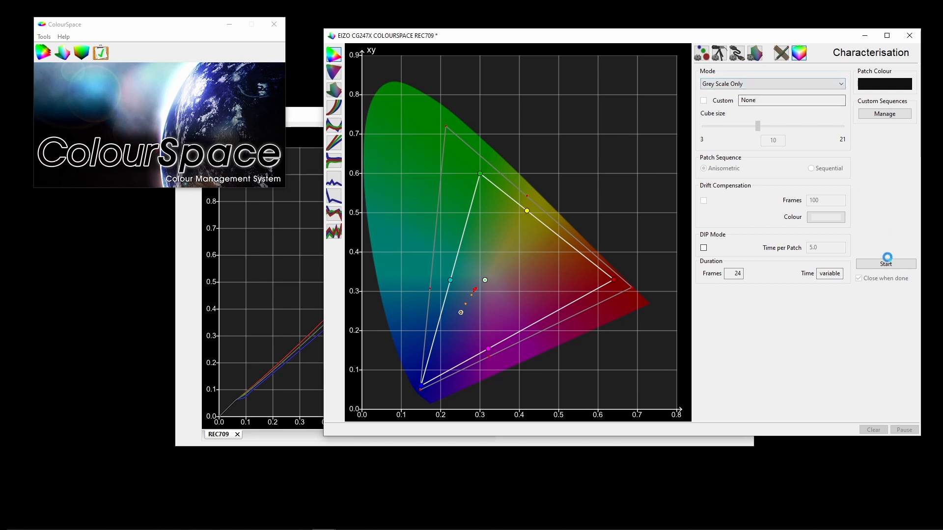
pyautogui.click(887, 265)
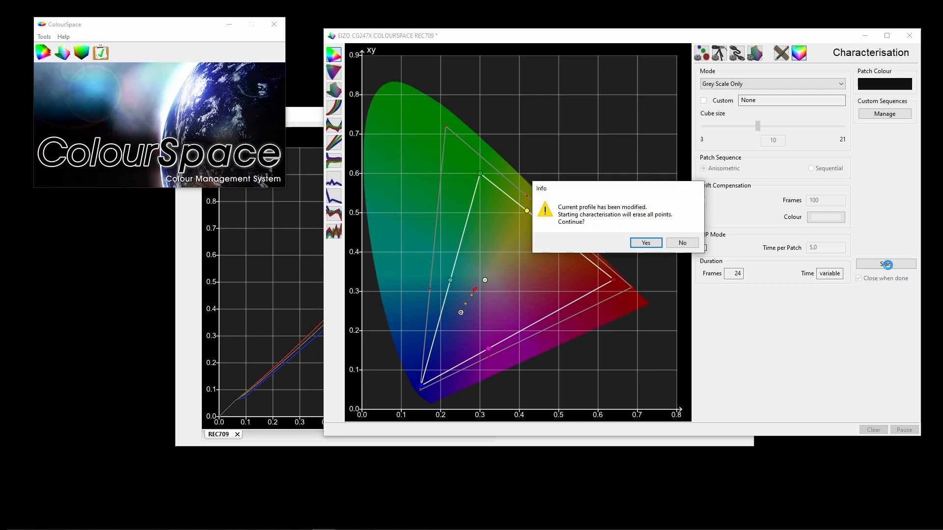
pyautogui.click(647, 243)
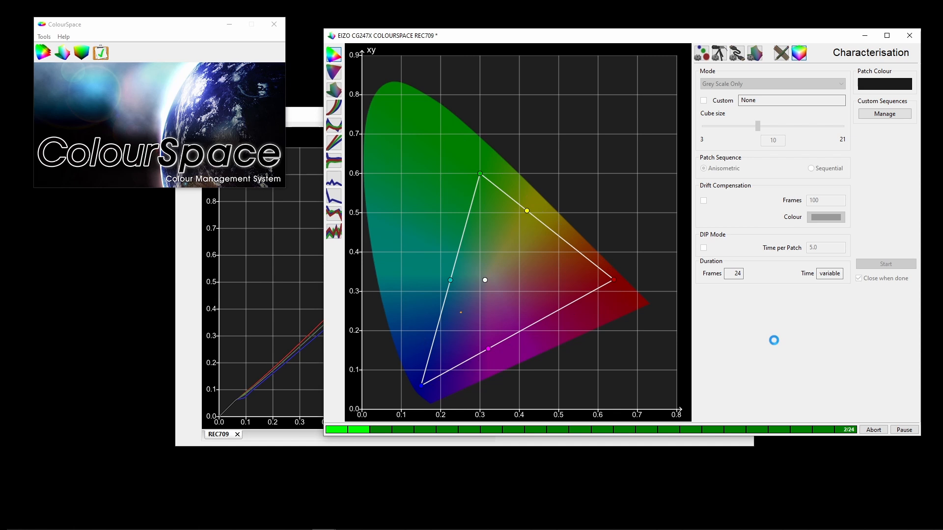
pyautogui.click(781, 53)
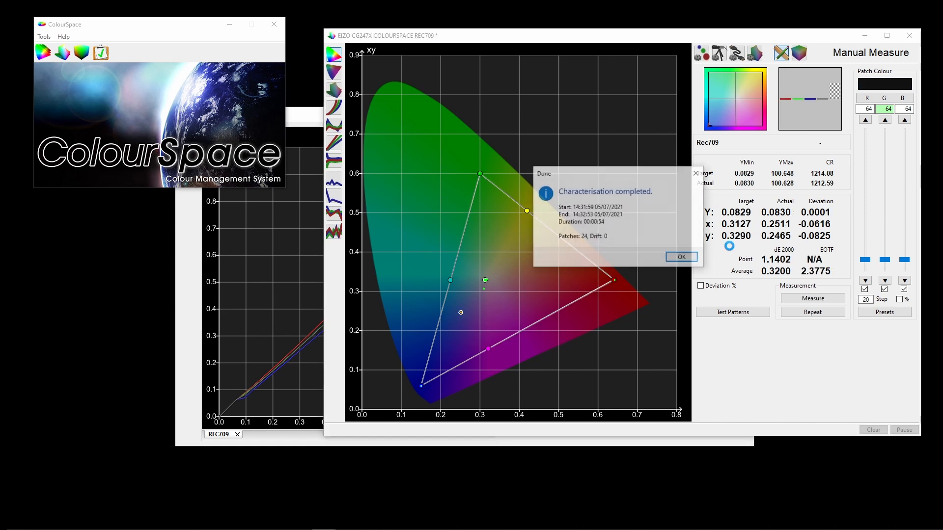
pyautogui.click(682, 257)
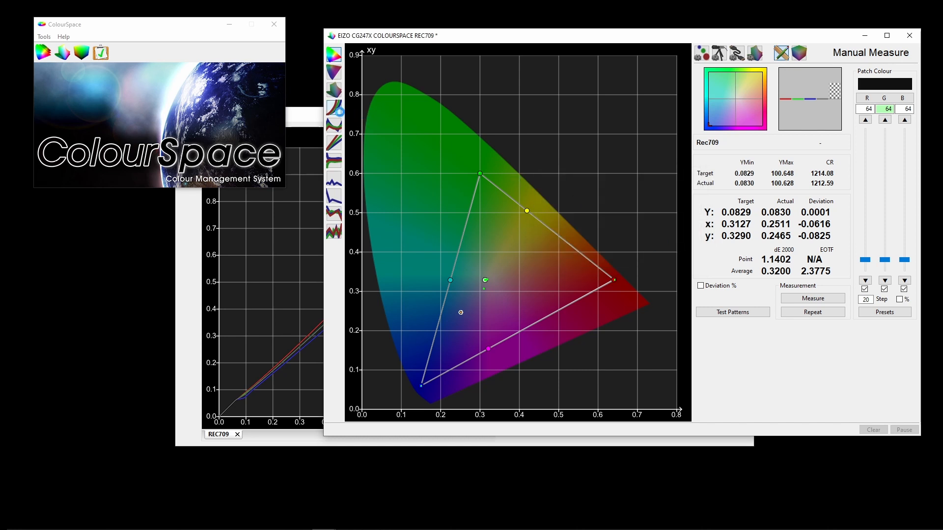
# Step: Review the grey scale characterisation in the EOTF, RGB Balance and delta-E graphs
pyautogui.click(334, 106)
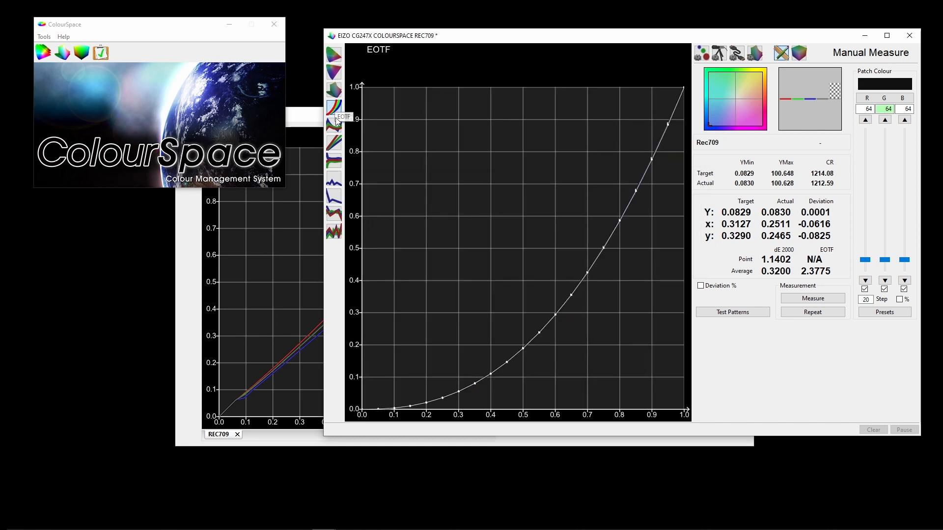
pyautogui.click(334, 160)
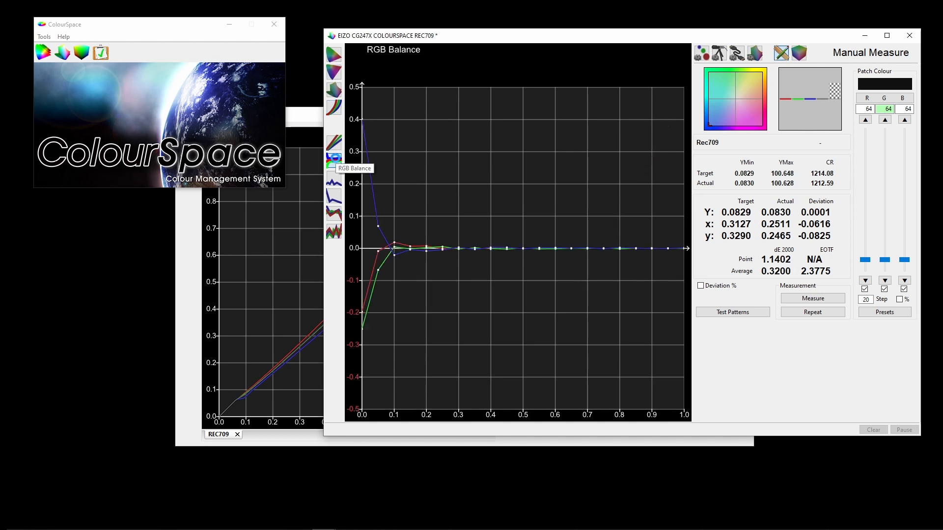
pyautogui.click(334, 181)
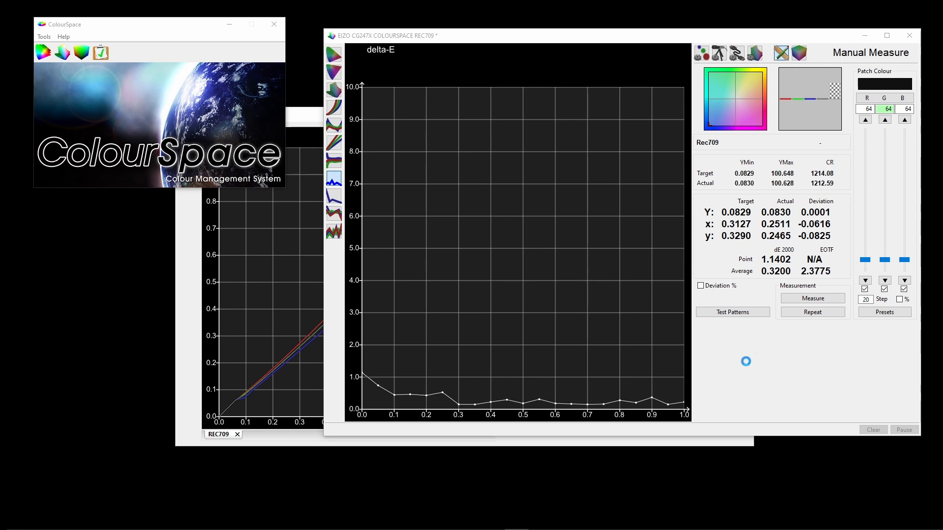
# Step: Switch to DaVinci Resolve to check the video monitoring options in the project's Master Settings, and return to ColourSpace
pyautogui.moveTo(589, 529)
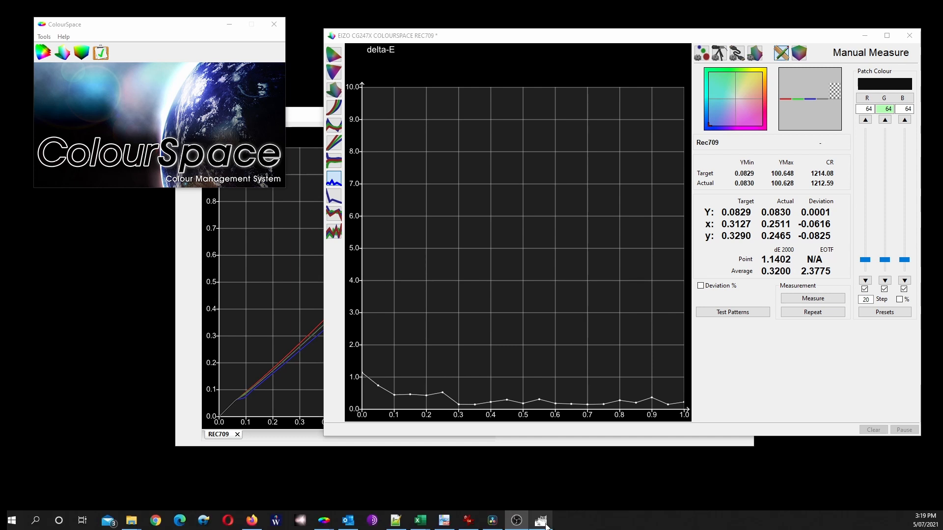
pyautogui.click(493, 521)
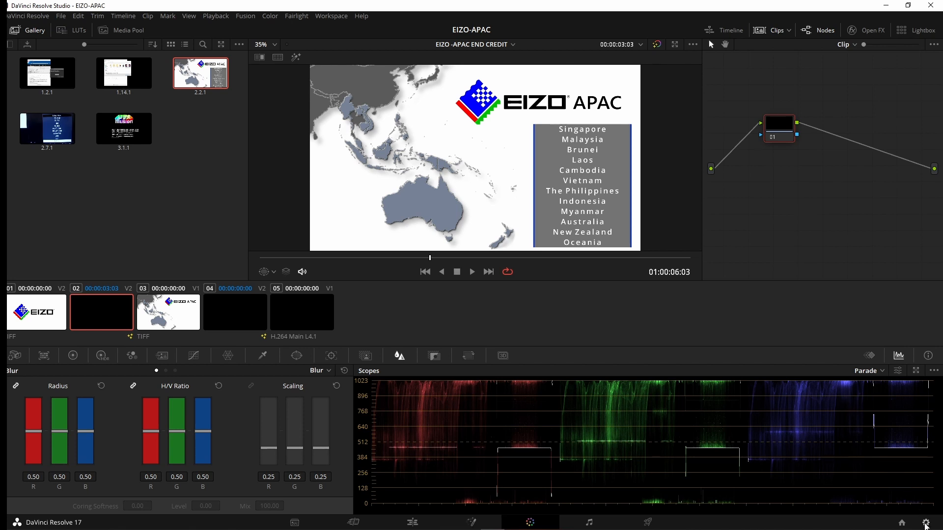
pyautogui.click(926, 524)
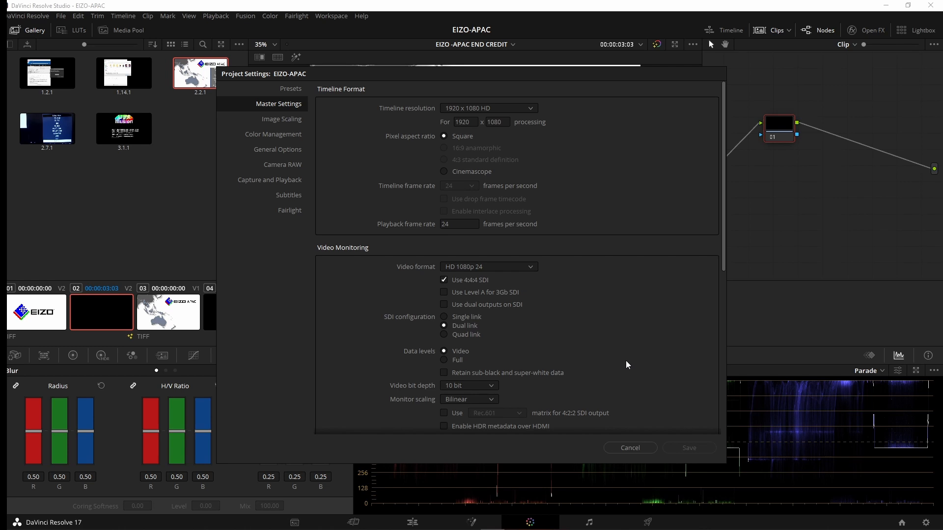
pyautogui.click(632, 453)
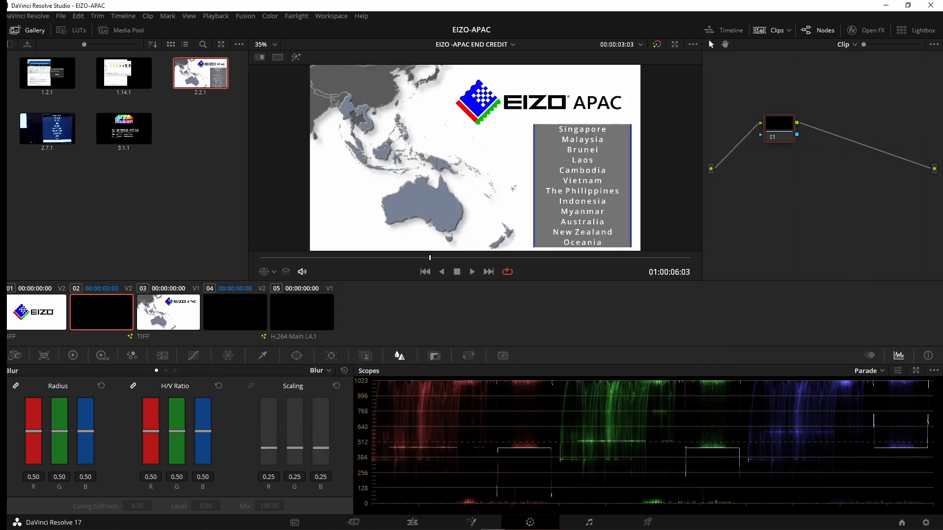
pyautogui.moveTo(540, 521)
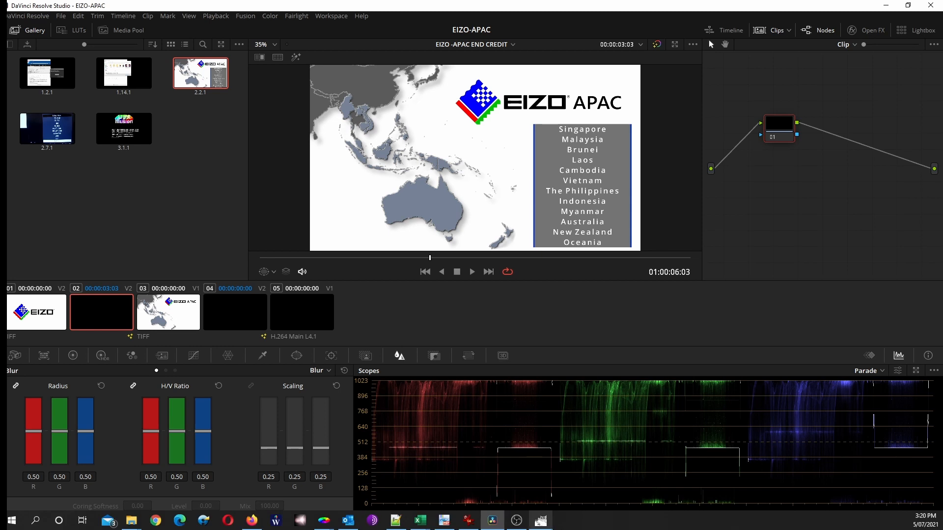
pyautogui.click(491, 521)
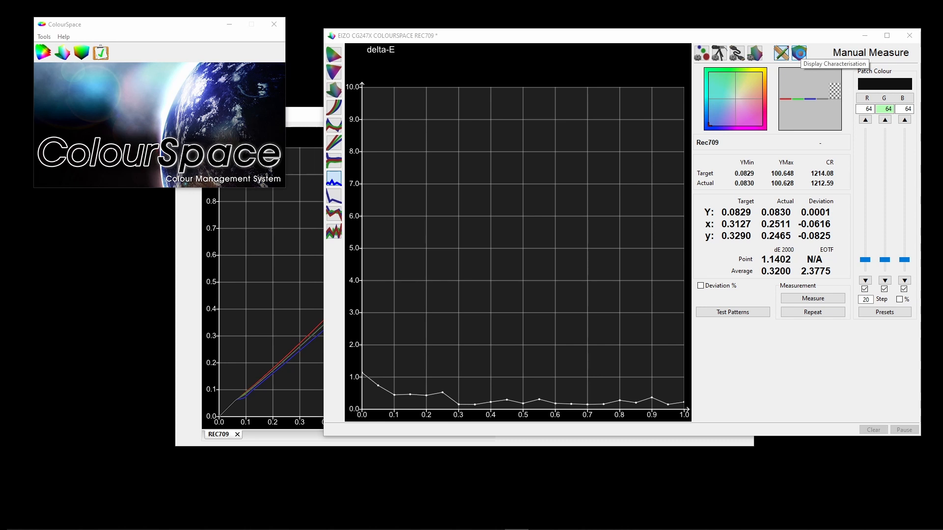
# Step: Run a Cube characterisation with cube size 10 while viewing the CIE xy chart, erasing the existing points, and dismiss the completion report
pyautogui.click(799, 53)
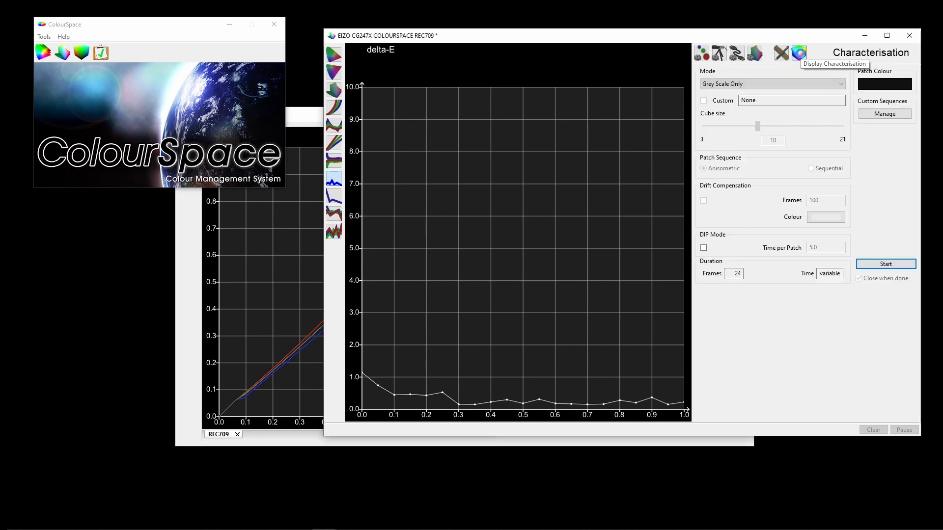
pyautogui.click(749, 86)
pyautogui.click(748, 95)
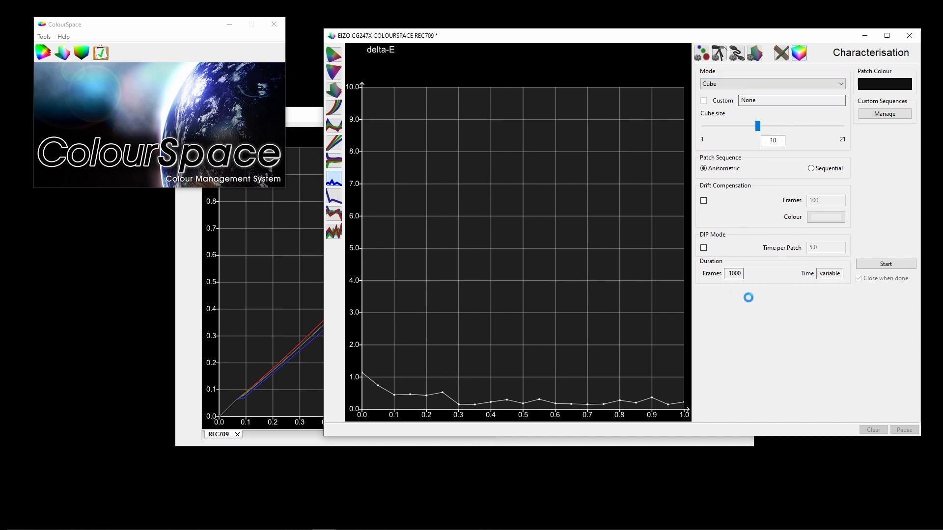
pyautogui.moveTo(687, 226)
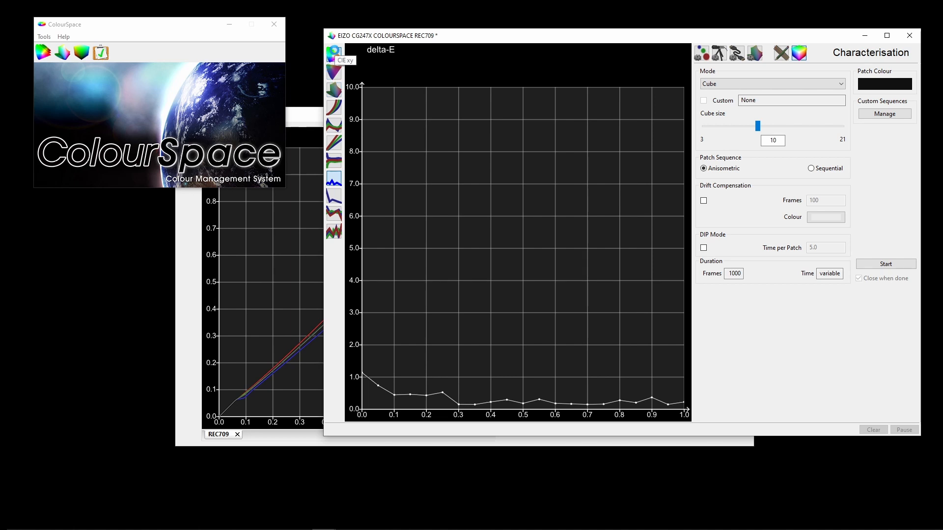
pyautogui.click(335, 54)
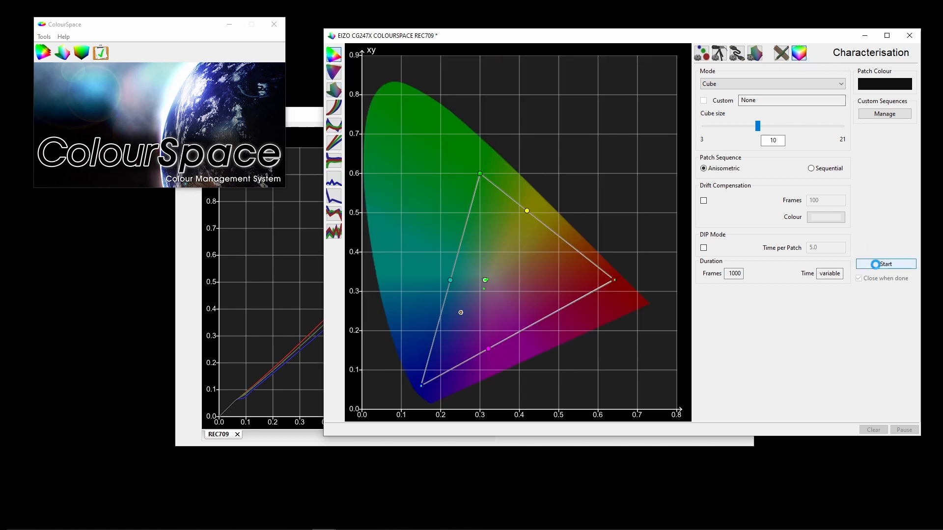
pyautogui.click(875, 265)
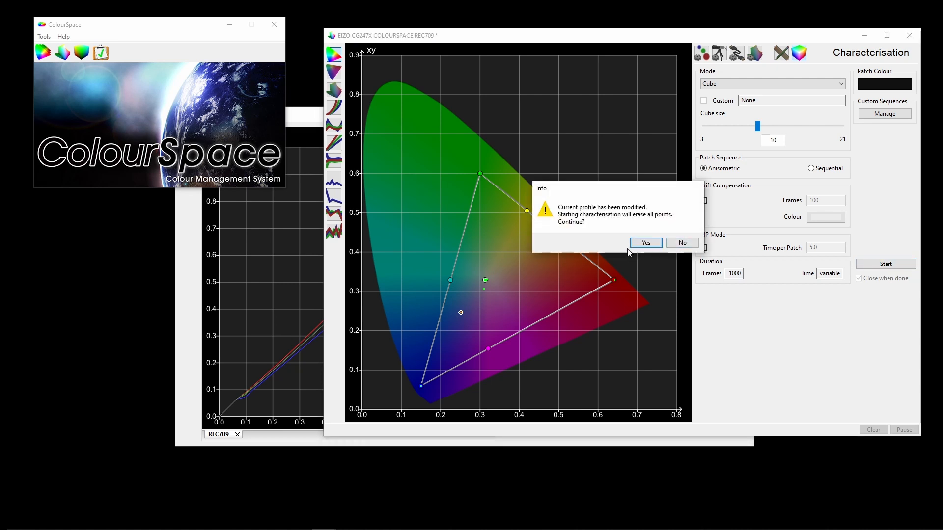
pyautogui.click(640, 242)
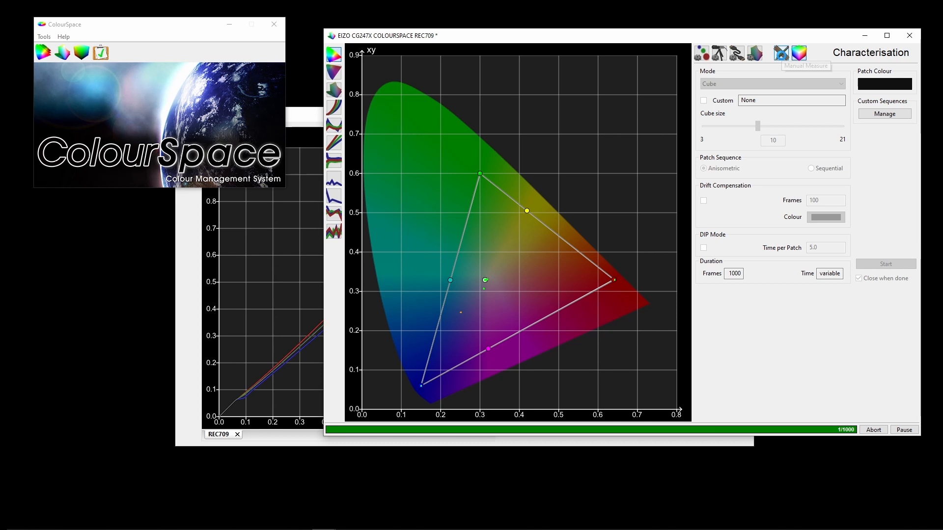
pyautogui.click(781, 53)
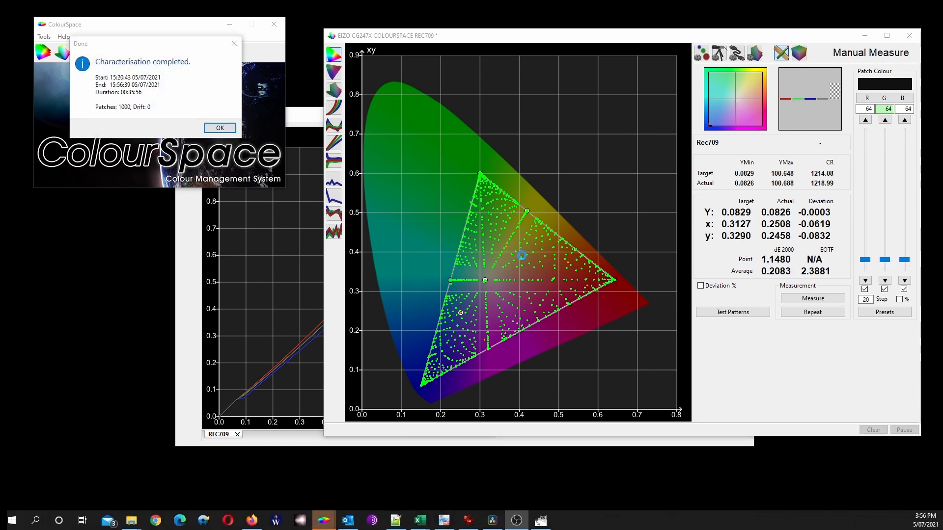
pyautogui.click(221, 128)
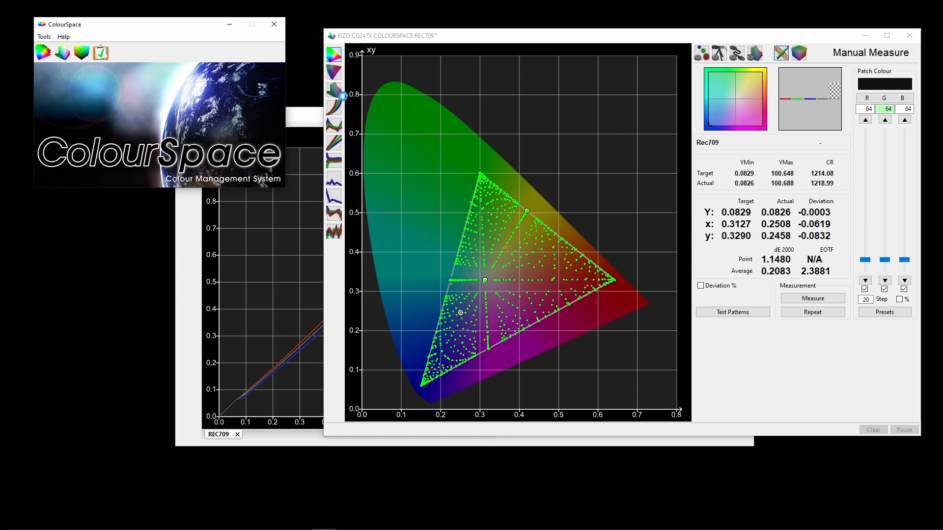
# Step: Examine the measured cube points in the 3D CIE plot from several angles
pyautogui.click(334, 91)
pyautogui.click(334, 90)
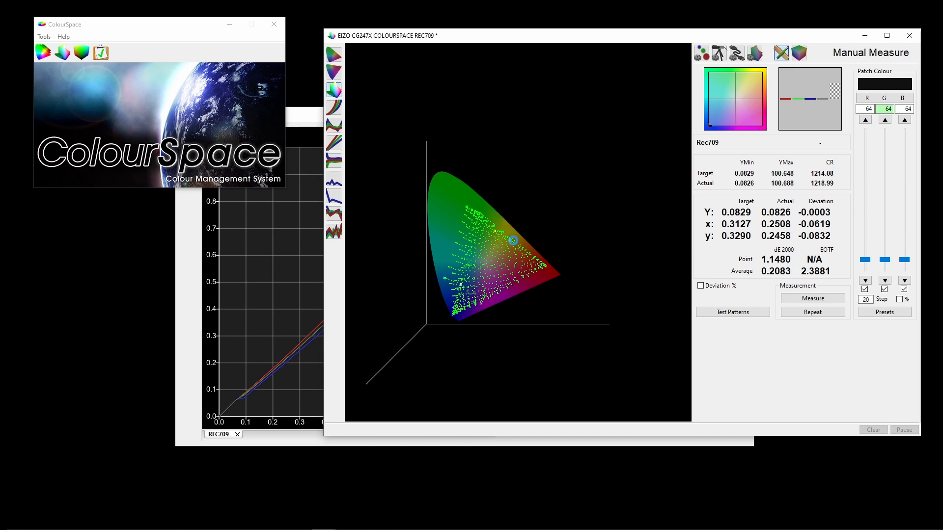
pyautogui.moveTo(514, 250); pyautogui.dragTo(505, 116)
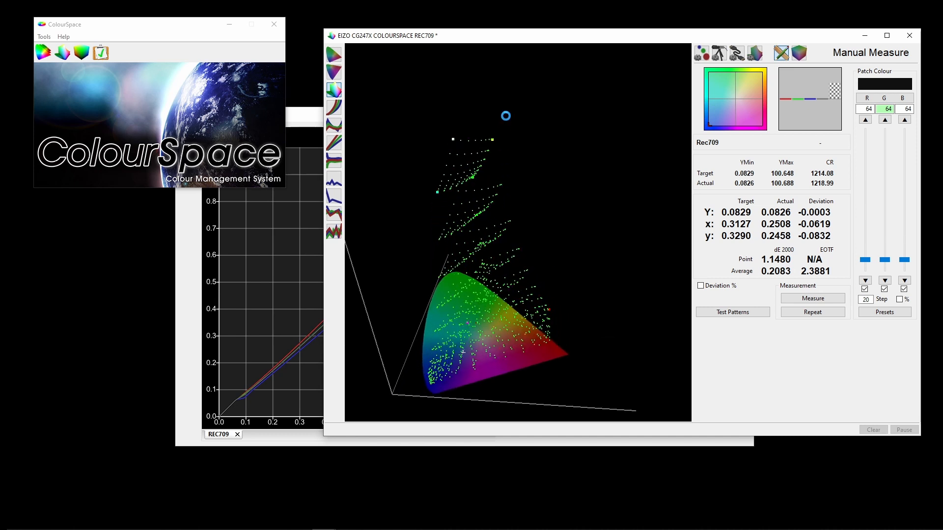
pyautogui.moveTo(470, 220); pyautogui.dragTo(514, 158)
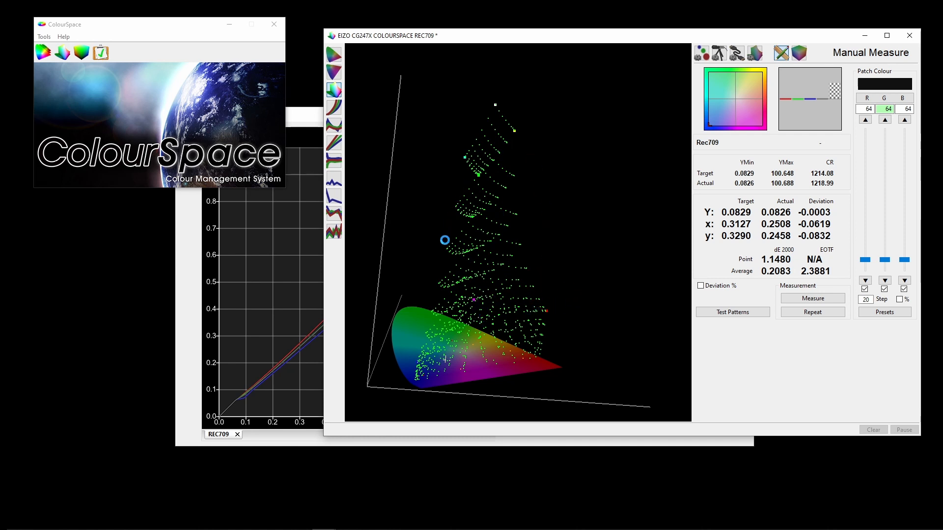
pyautogui.moveTo(444, 241); pyautogui.dragTo(535, 189)
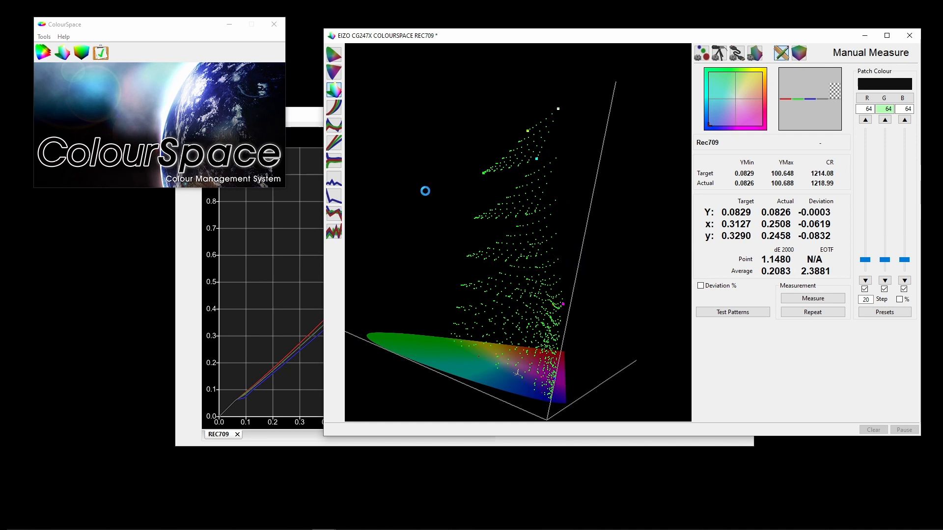
pyautogui.moveTo(426, 190); pyautogui.dragTo(558, 235)
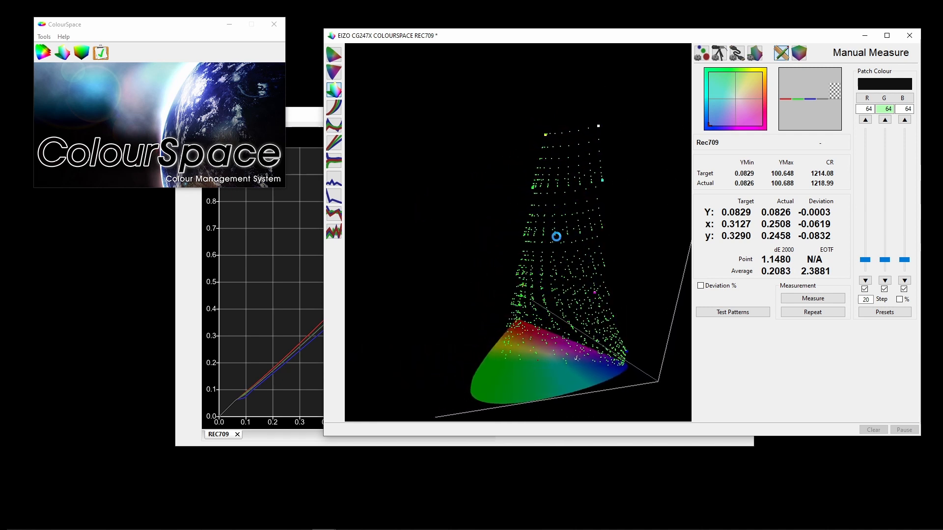
pyautogui.moveTo(438, 188); pyautogui.dragTo(531, 95)
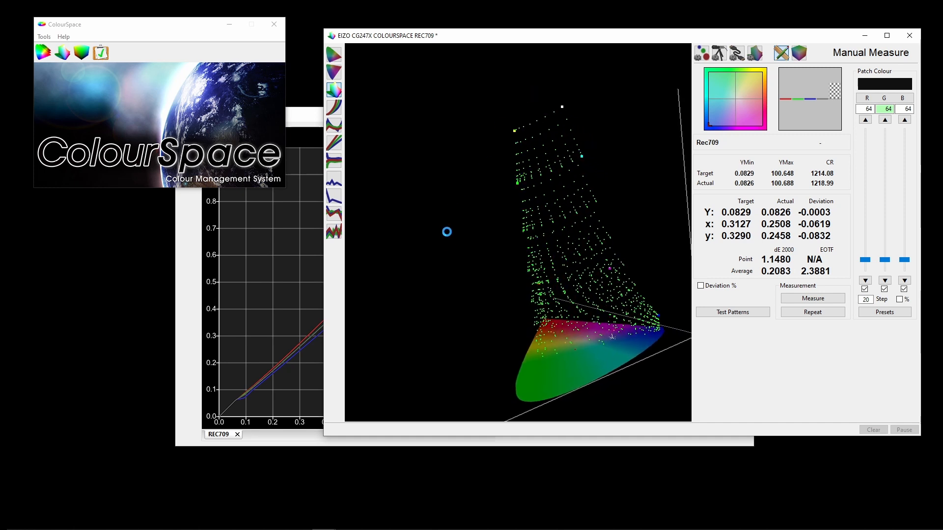
pyautogui.moveTo(452, 254); pyautogui.dragTo(605, 229)
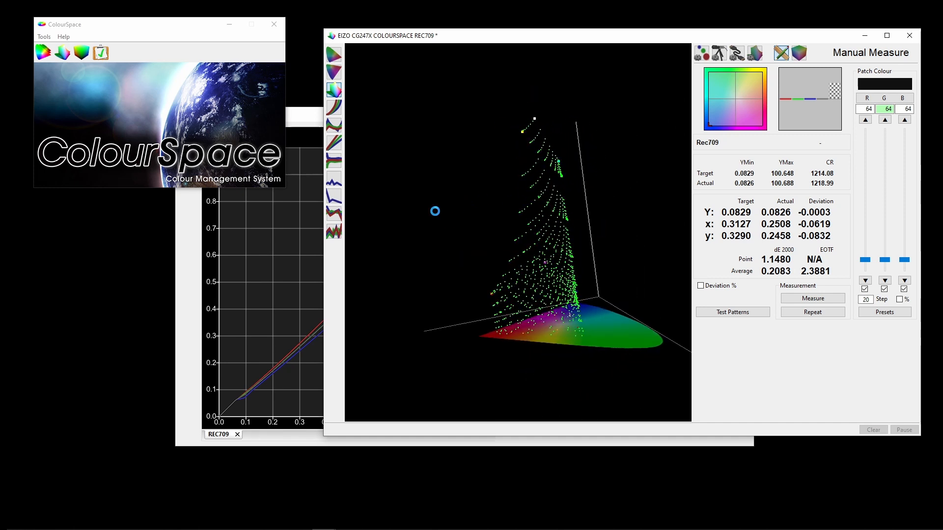
pyautogui.moveTo(433, 210); pyautogui.dragTo(557, 212)
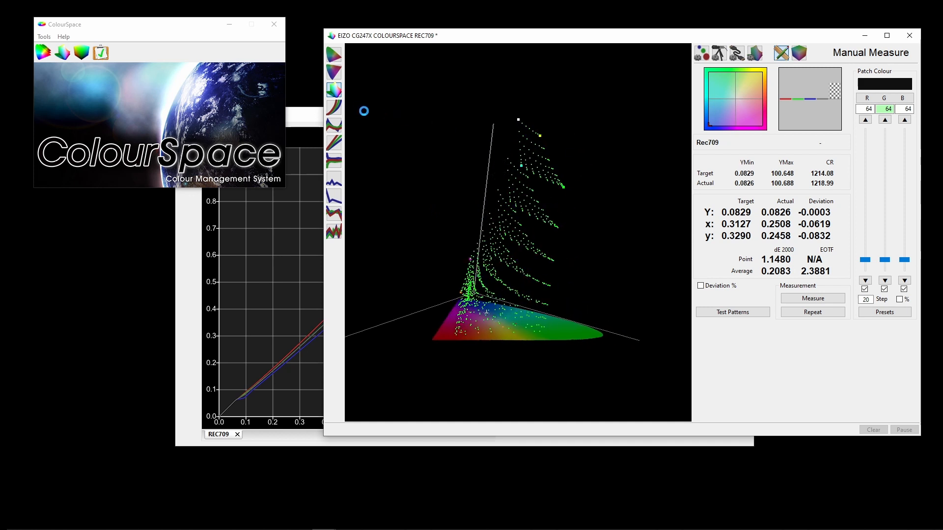
# Step: Review the cube characterisation in the EOTF, Dif EOTF, RGB Balance and delta-E graphs
pyautogui.click(336, 107)
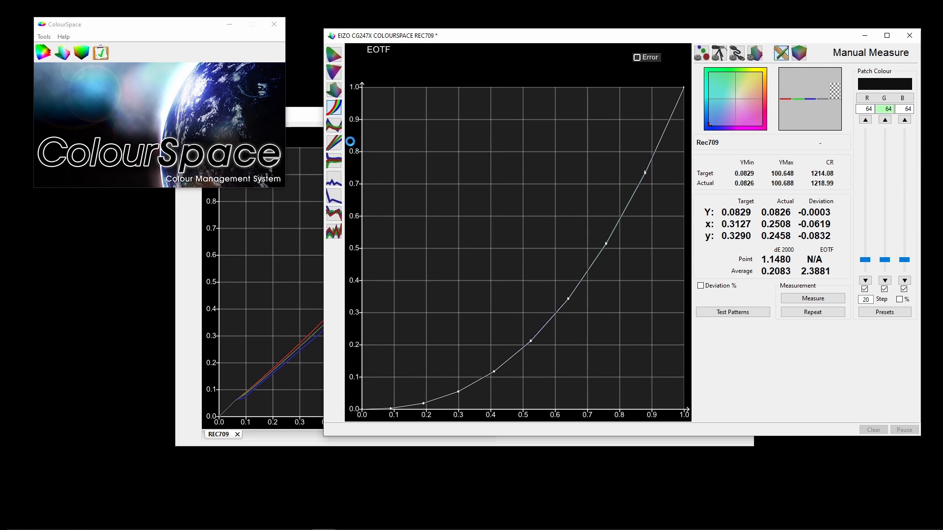
pyautogui.click(337, 125)
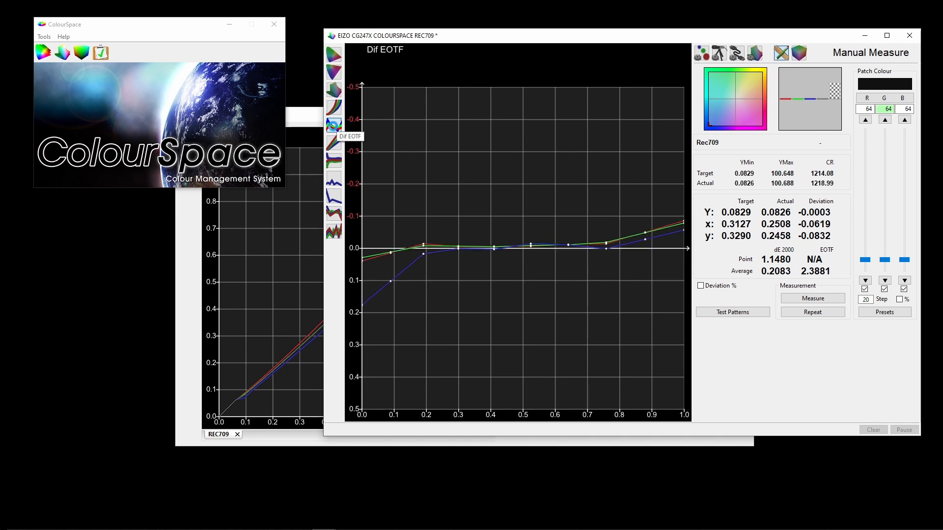
pyautogui.click(335, 161)
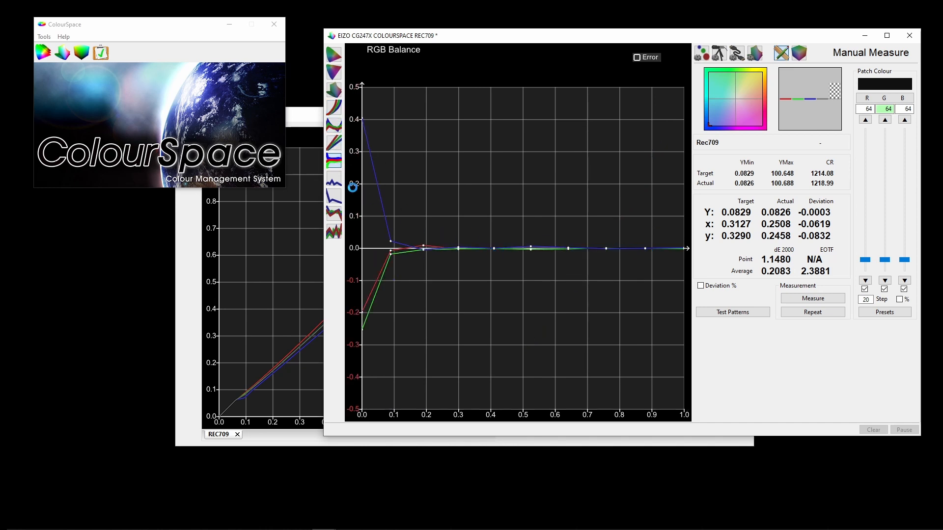
pyautogui.click(334, 181)
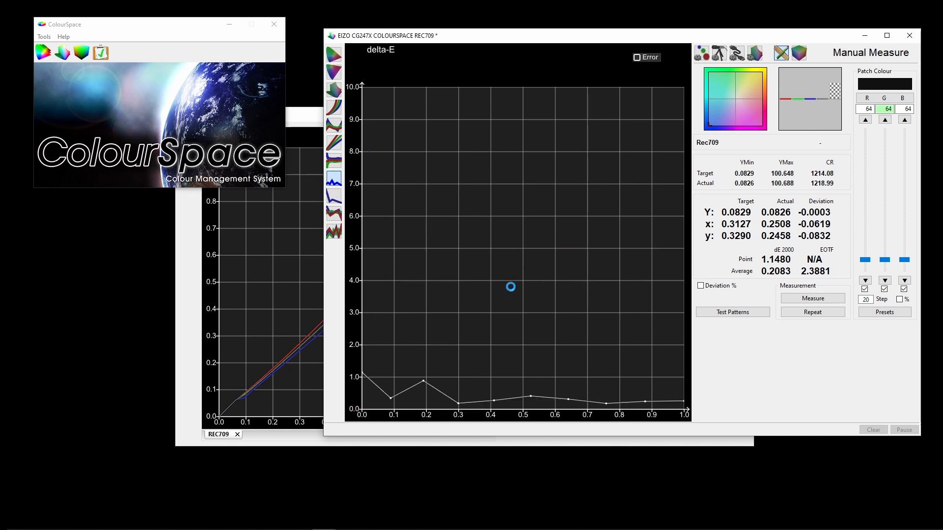